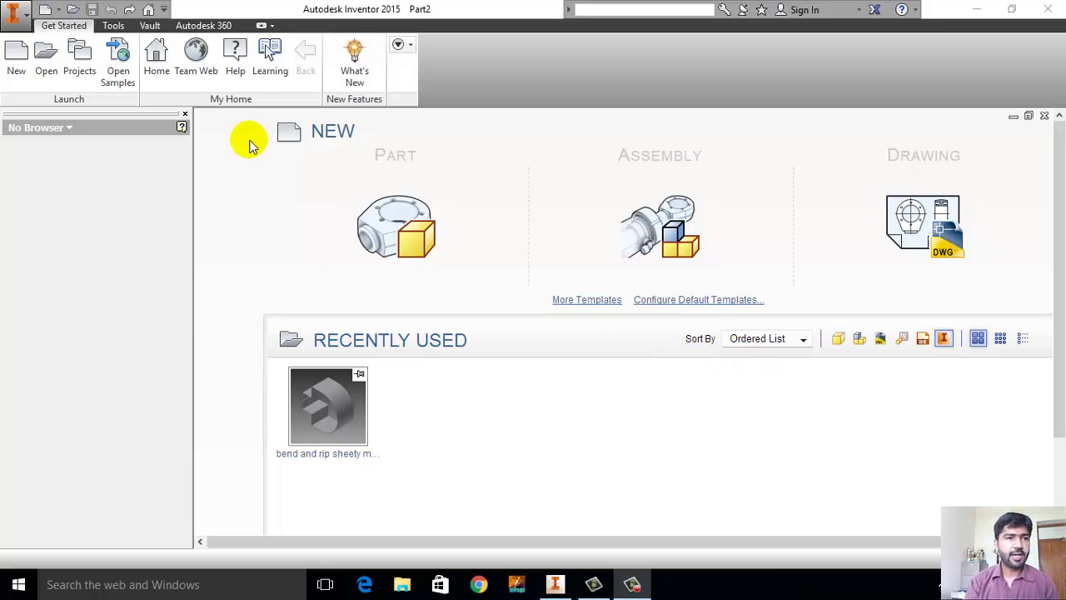
# - Create a new part, Part3, from the Standard (mm) metric template
pyautogui.click(18, 73)
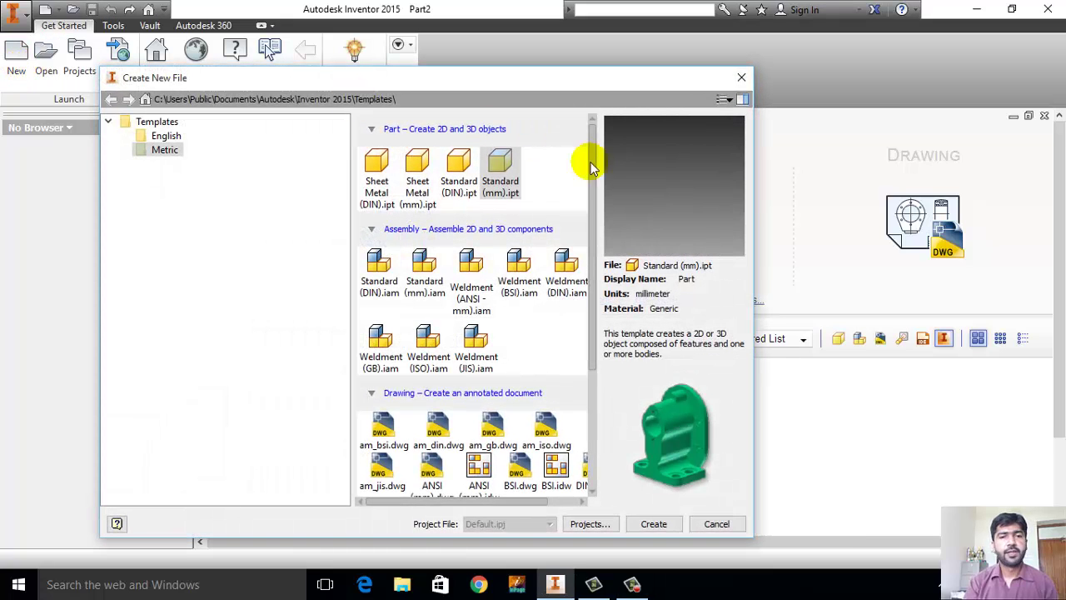
pyautogui.doubleClick(508, 170)
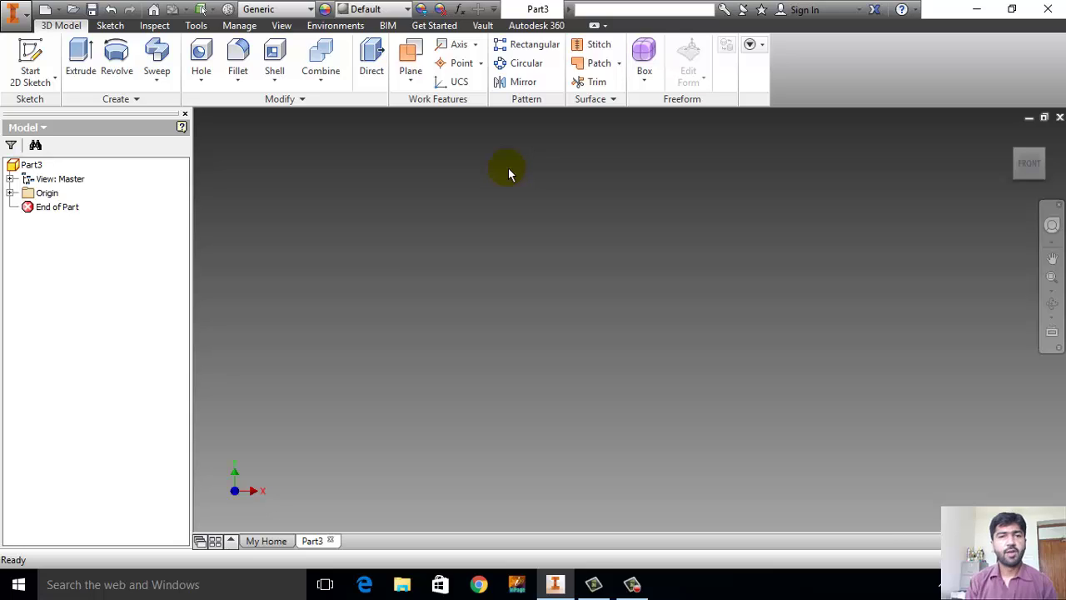
# - Start a 2D sketch on the XY plane
pyautogui.click(50, 79)
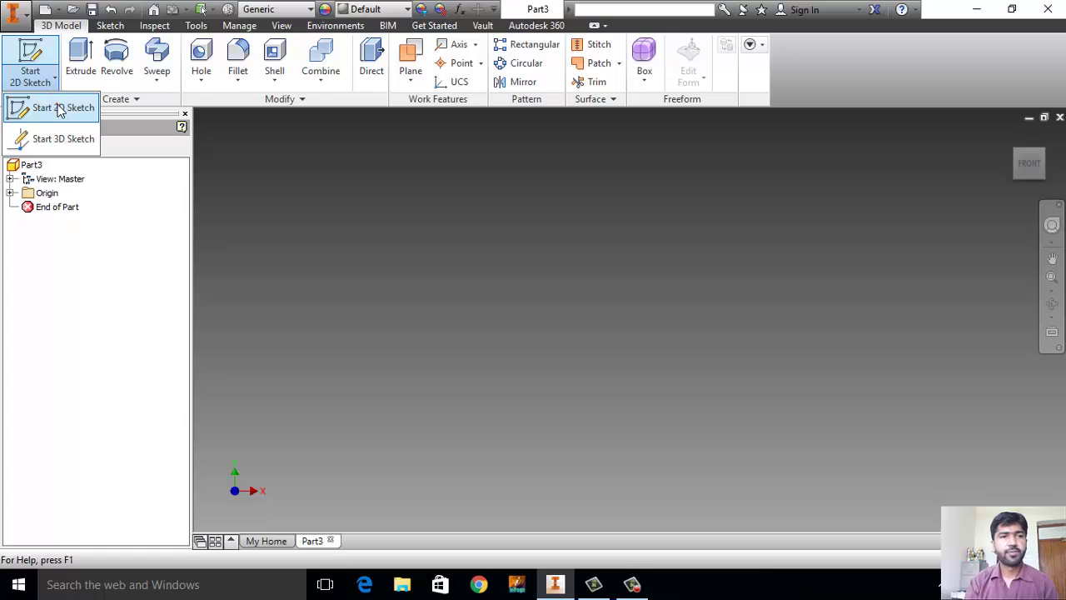
pyautogui.click(62, 104)
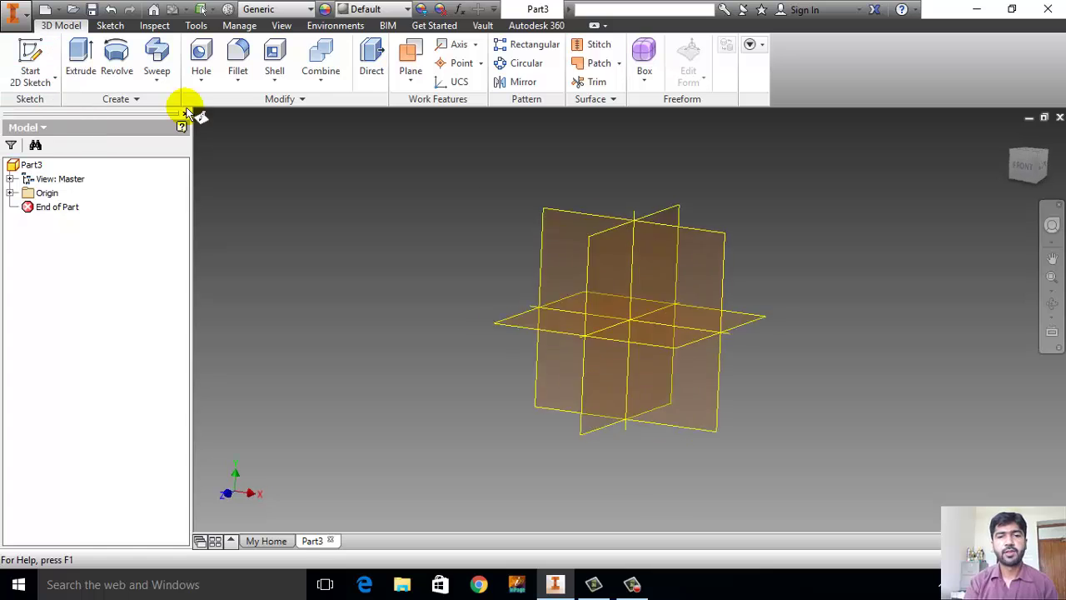
pyautogui.click(633, 251)
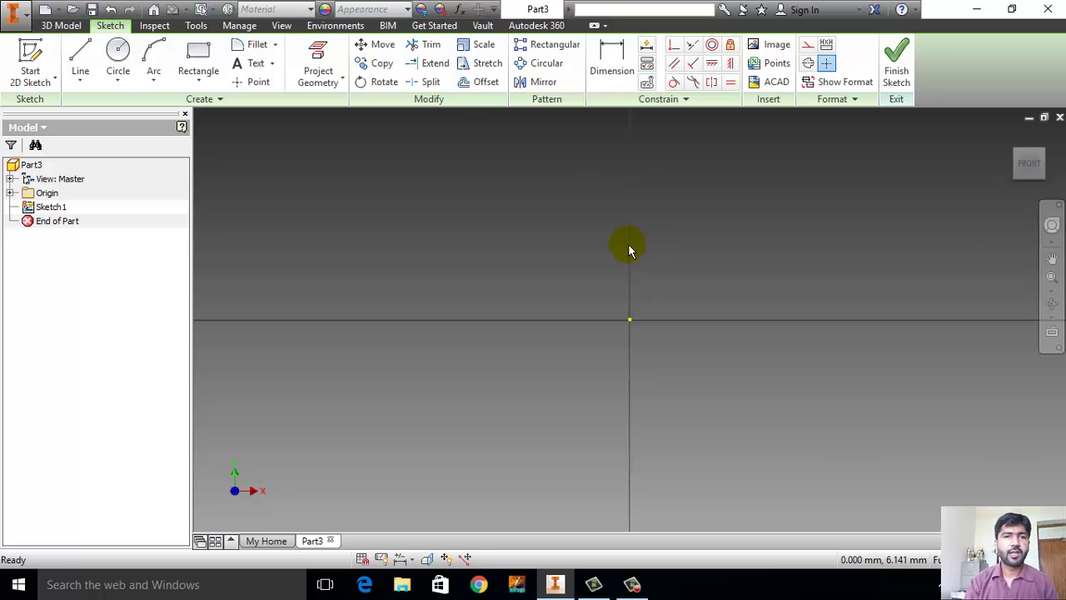
# - Draw one slightly slanted line, about 12 mm long, in the upper left area
pyautogui.click(80, 52)
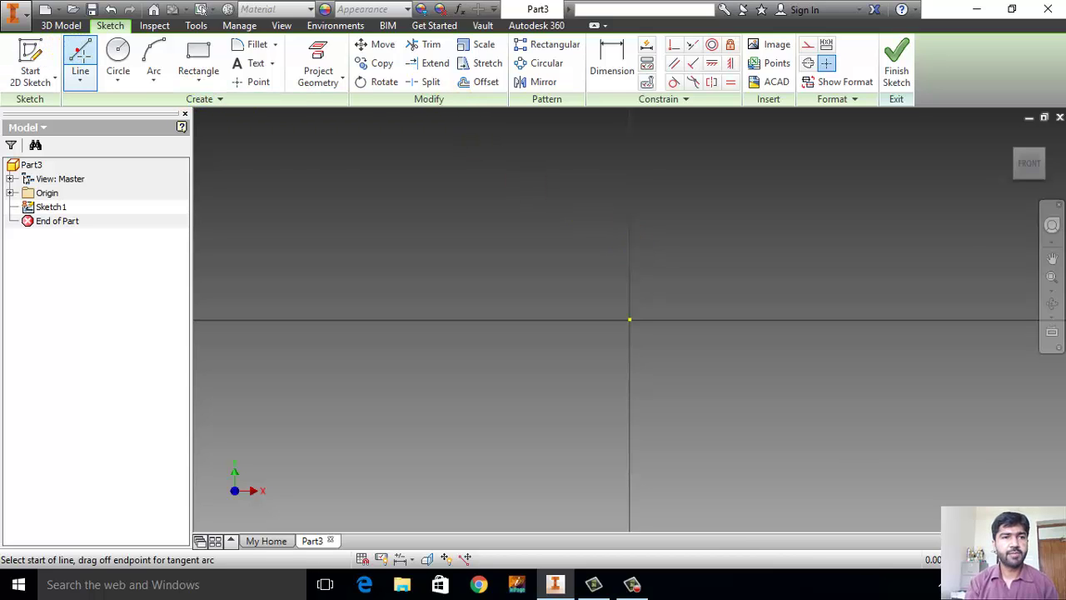
pyautogui.click(335, 214)
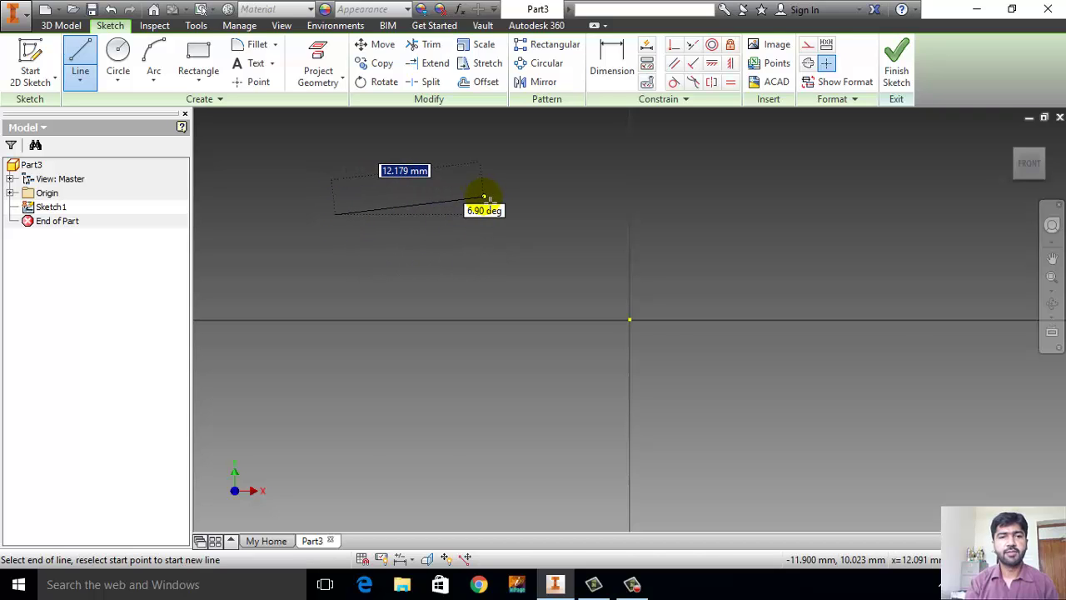
pyautogui.click(500, 197)
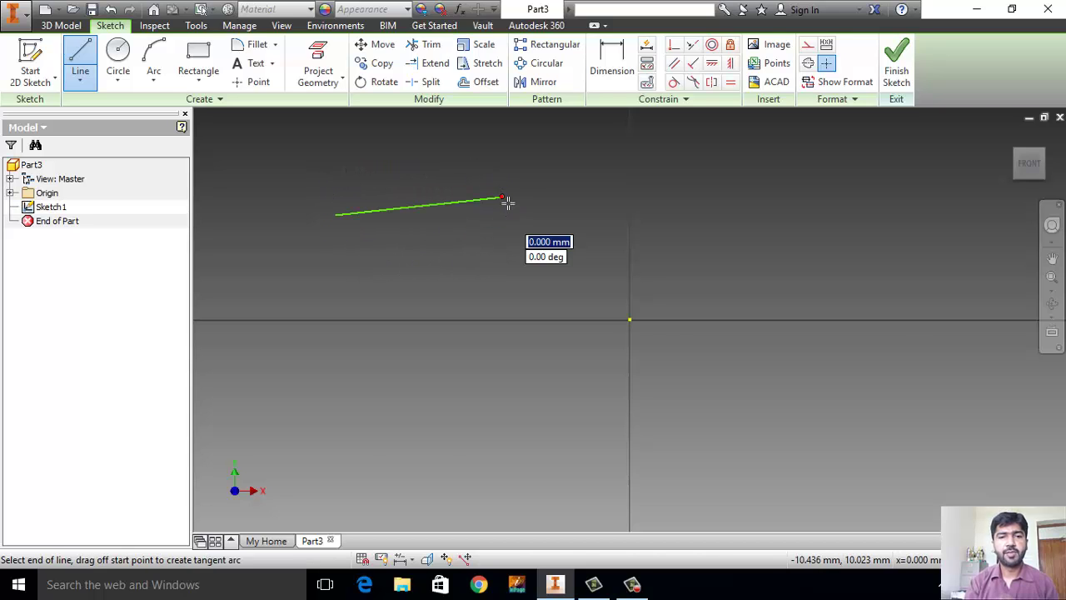
pyautogui.doubleClick(502, 198)
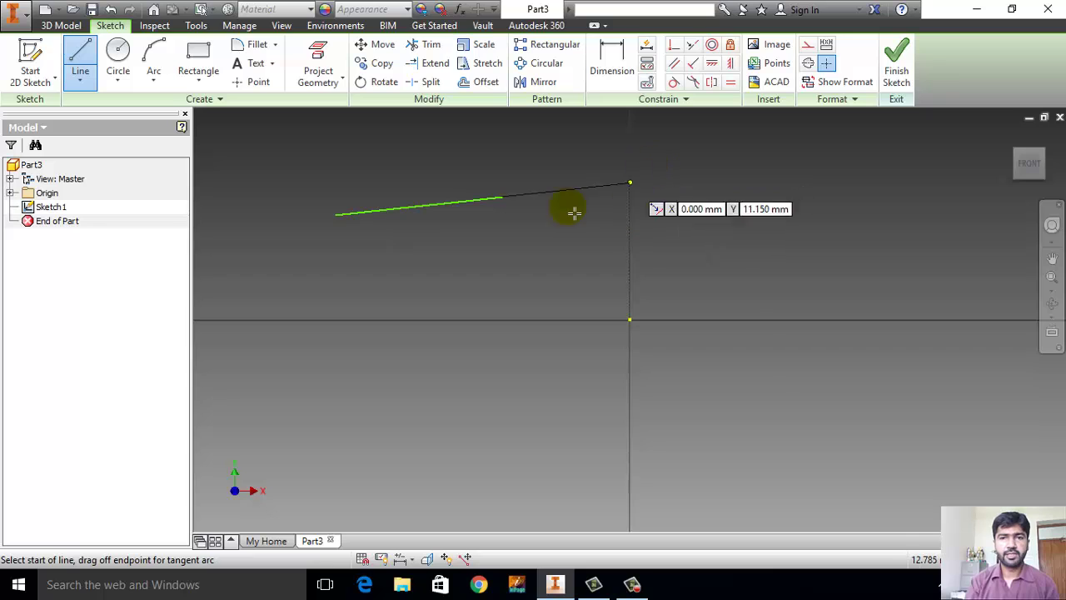
# - Apply a Horizontal constraint to the slanted line so it lies level
pyautogui.click(712, 67)
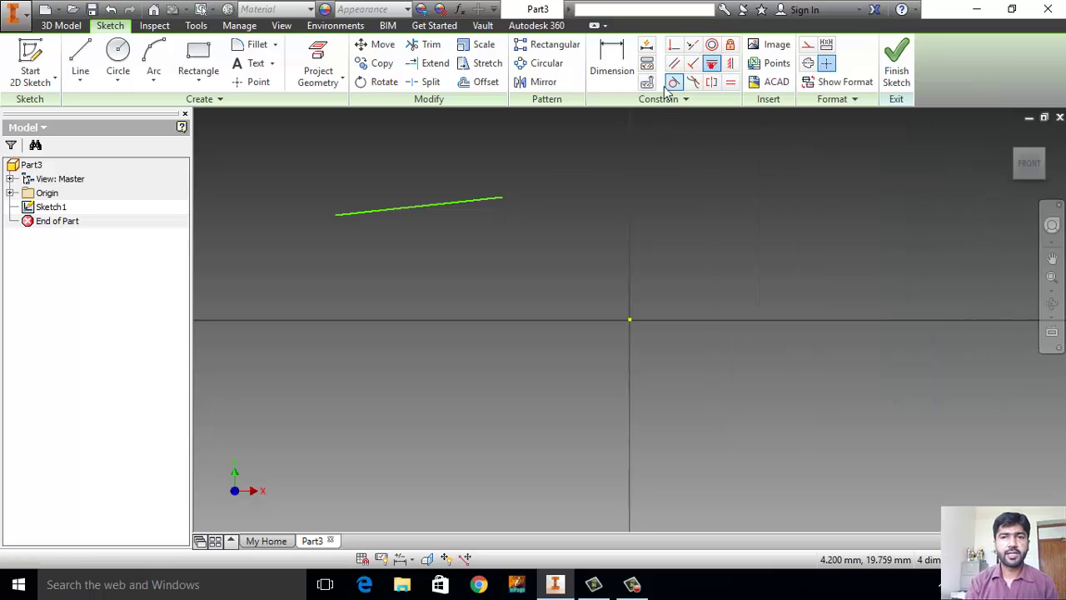
pyautogui.click(456, 209)
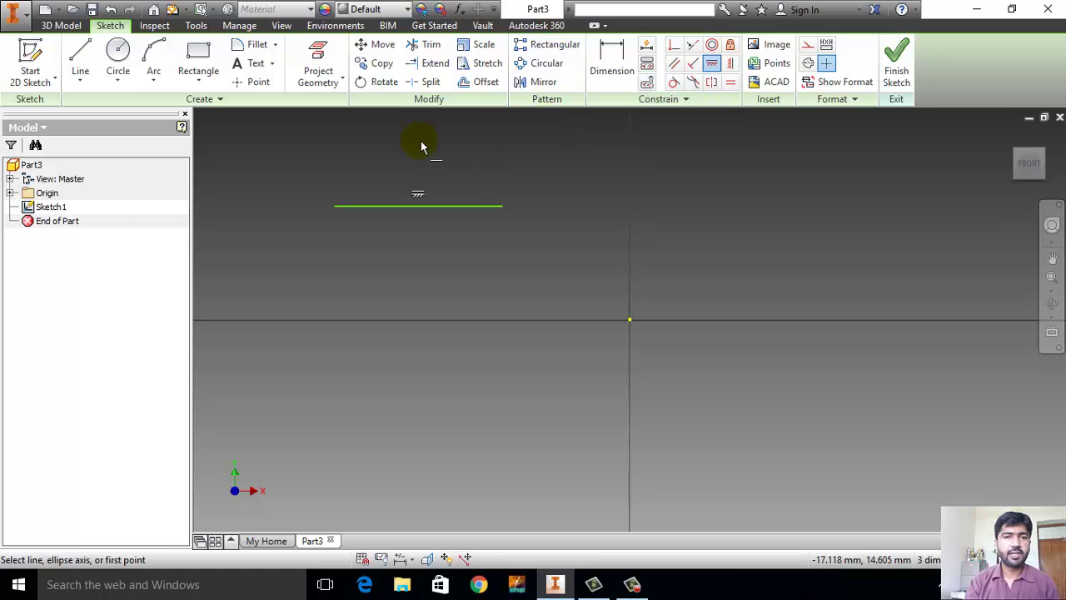
pyautogui.click(81, 60)
# - Draw a second slanted line rising from the horizontal axis
pyautogui.click(272, 320)
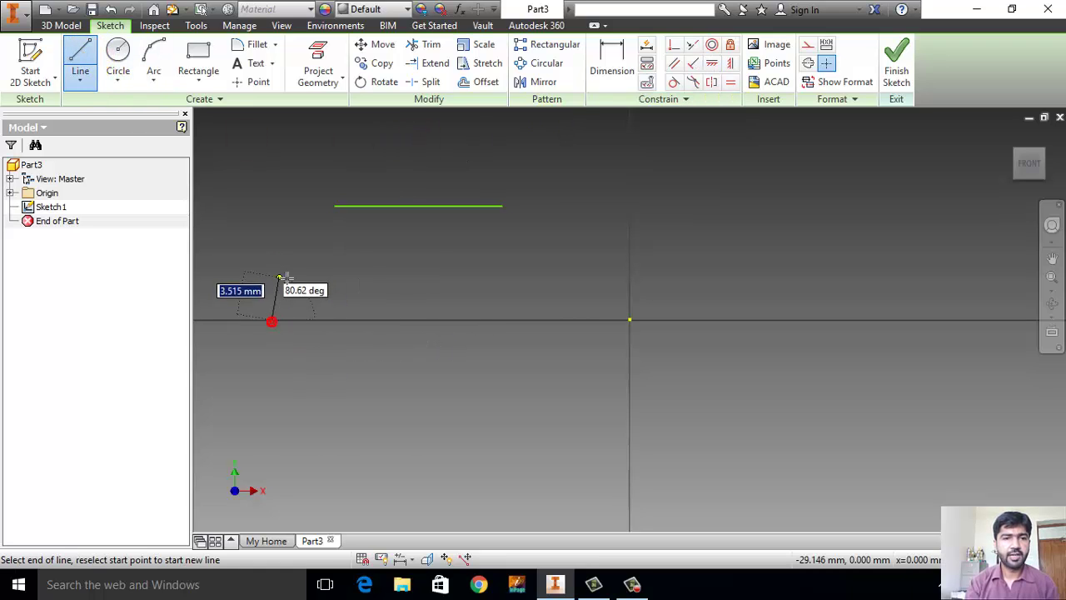
pyautogui.click(294, 211)
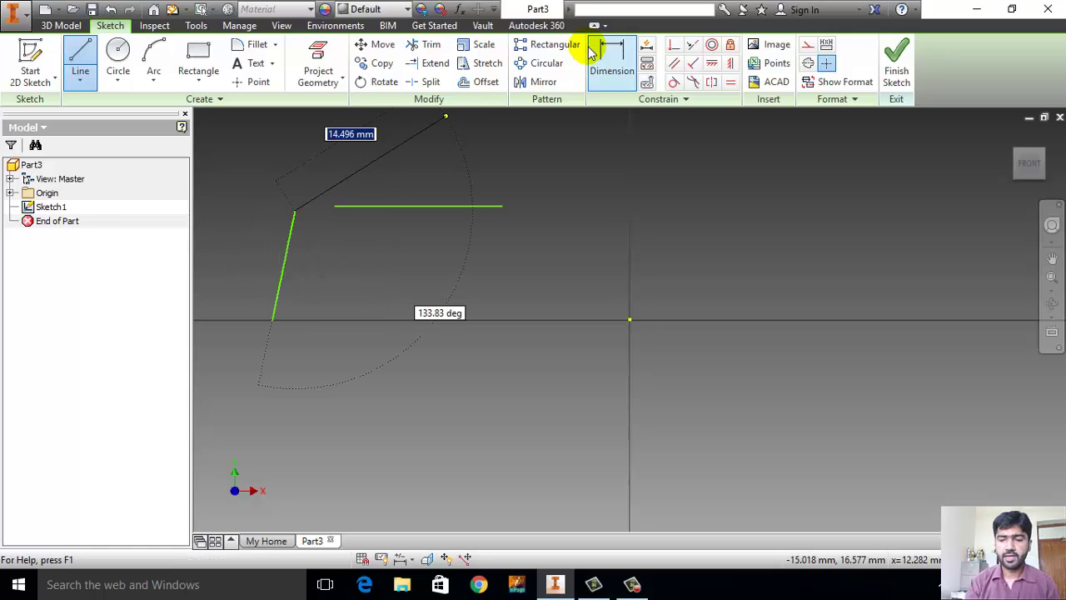
pyautogui.press('Escape')
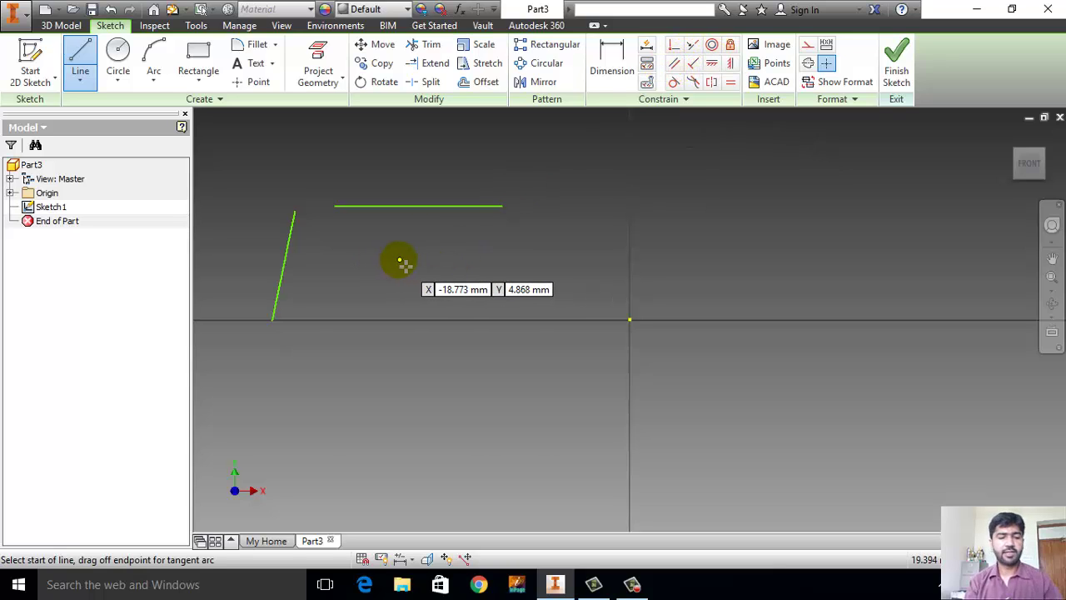
pyautogui.press('Escape')
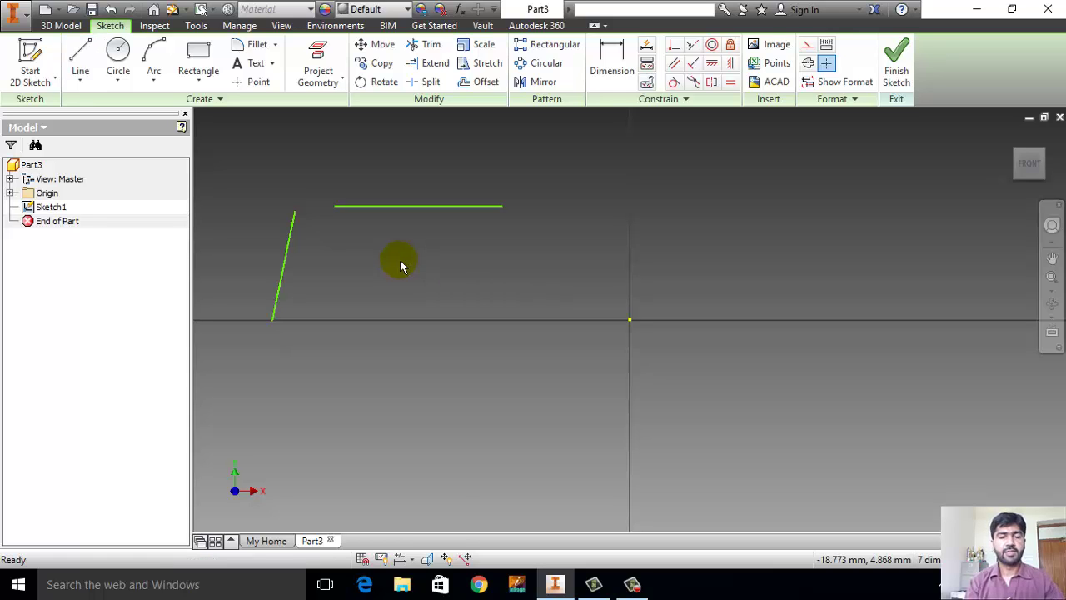
# - Apply a Vertical constraint to the new line through the right-click Create Constraint menu
pyautogui.rightClick(400, 259)
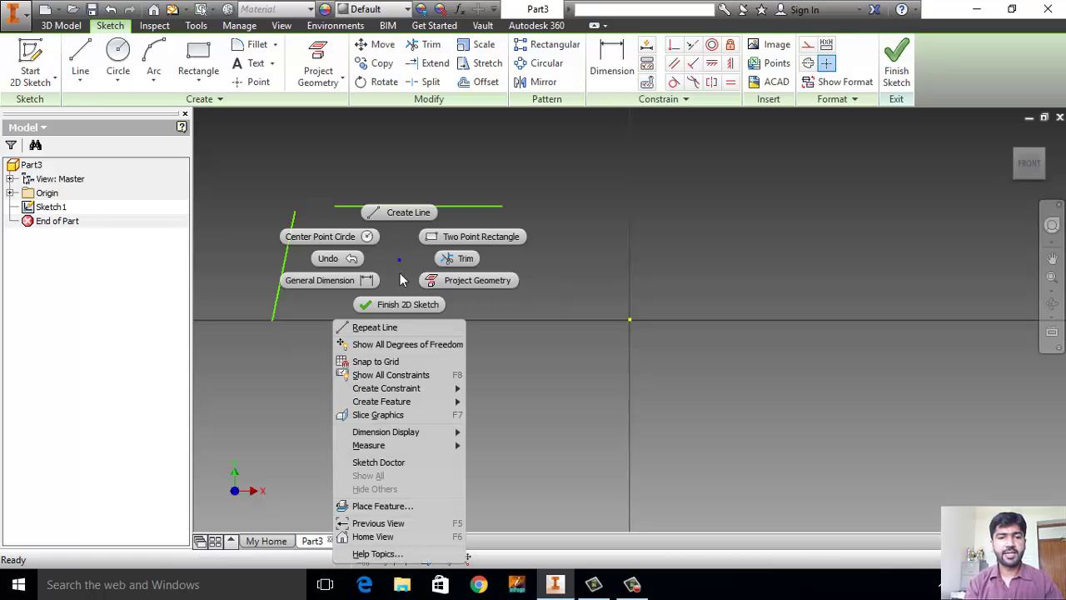
pyautogui.click(410, 389)
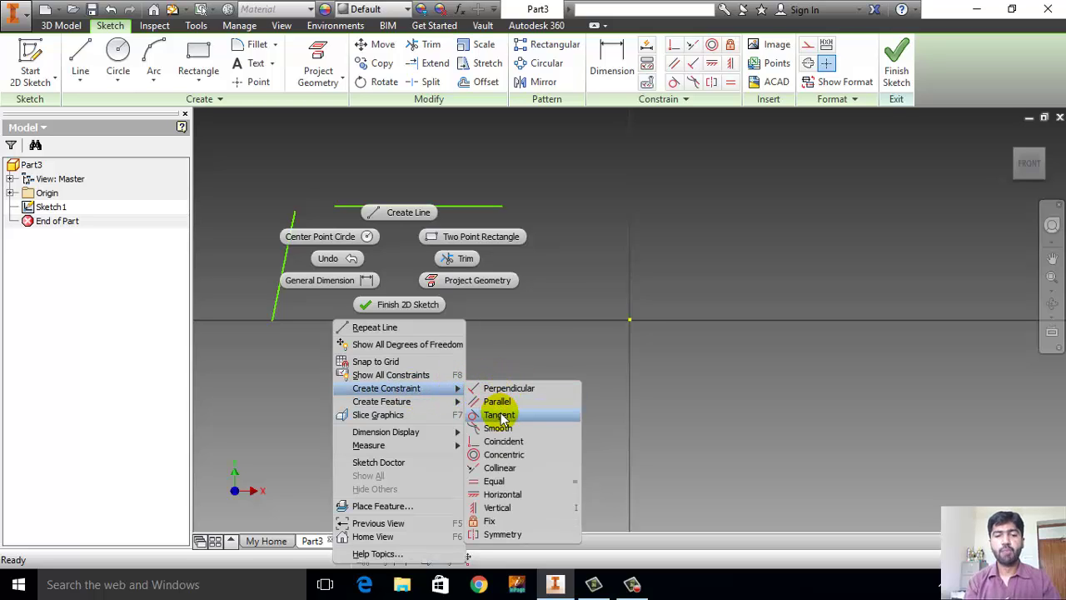
pyautogui.click(508, 509)
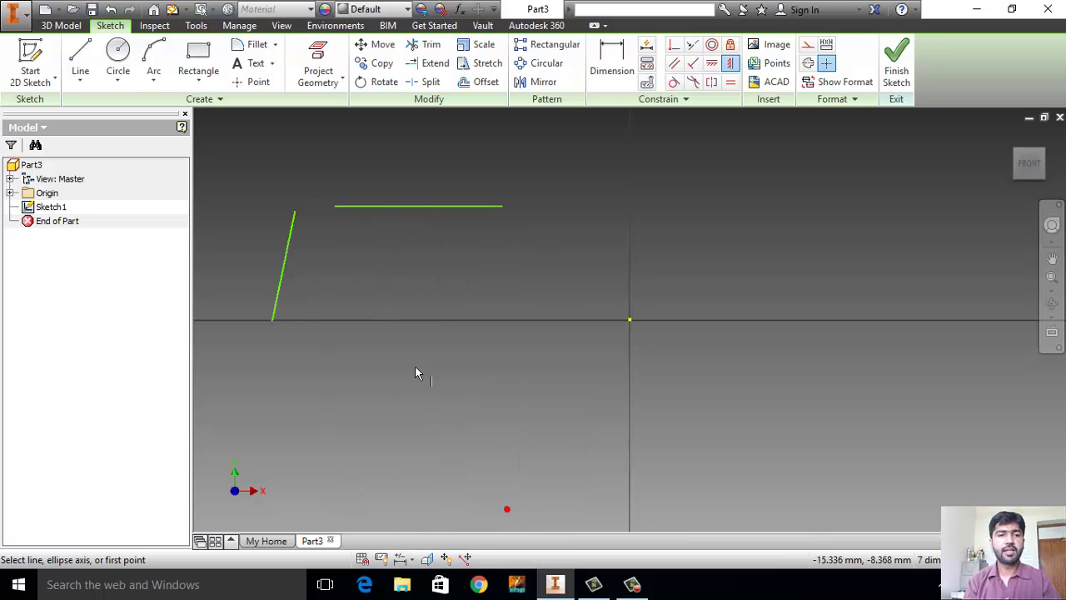
pyautogui.click(286, 264)
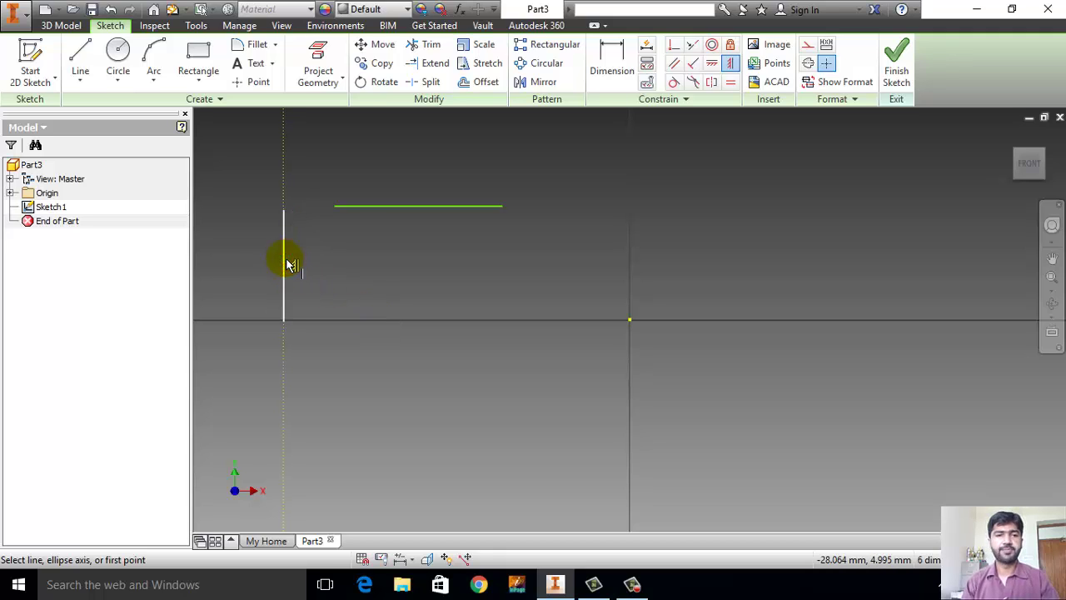
# - Draw two separate vertical lines of different lengths to the right of the origin
pyautogui.click(81, 66)
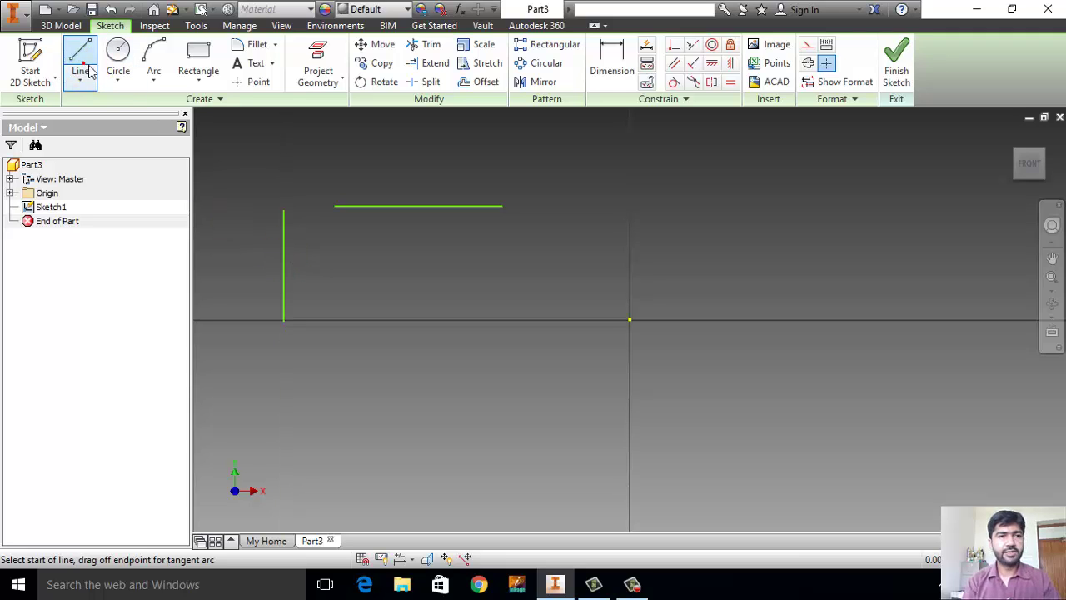
pyautogui.click(888, 293)
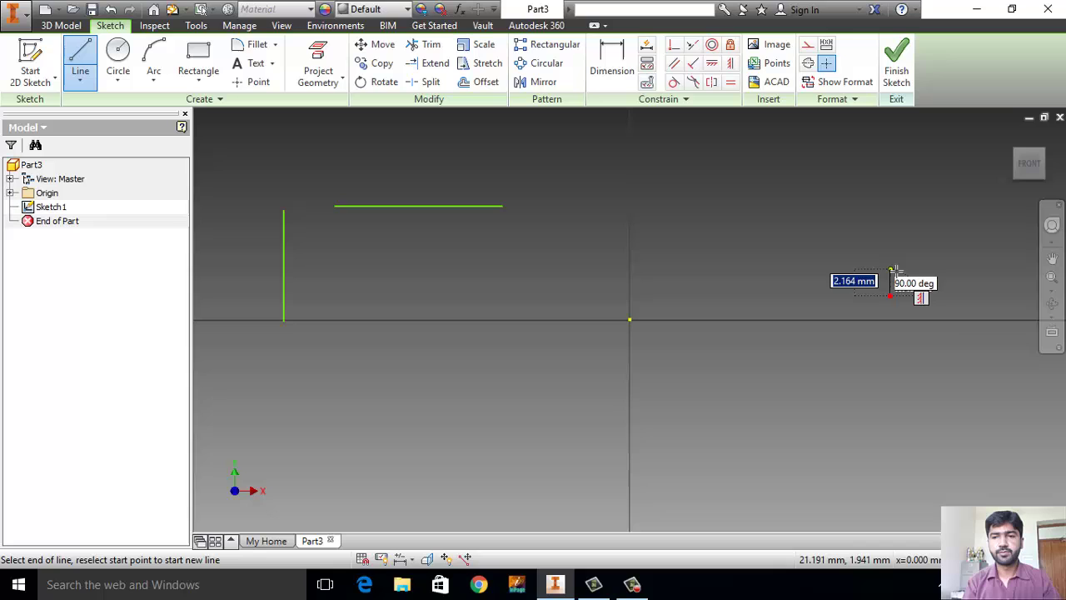
pyautogui.click(891, 224)
pyautogui.press('Escape')
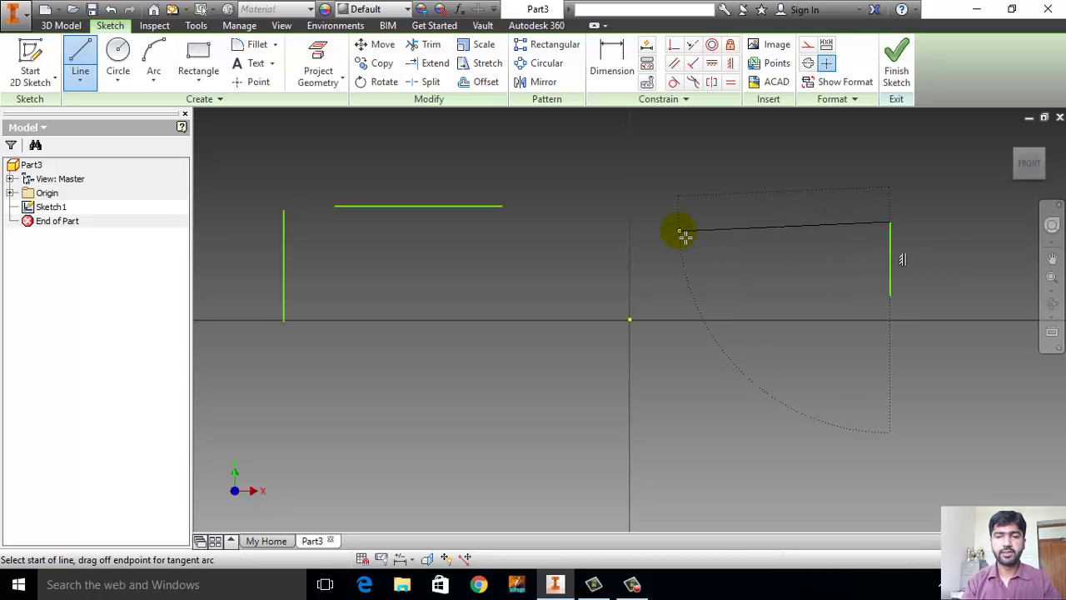
pyautogui.click(739, 308)
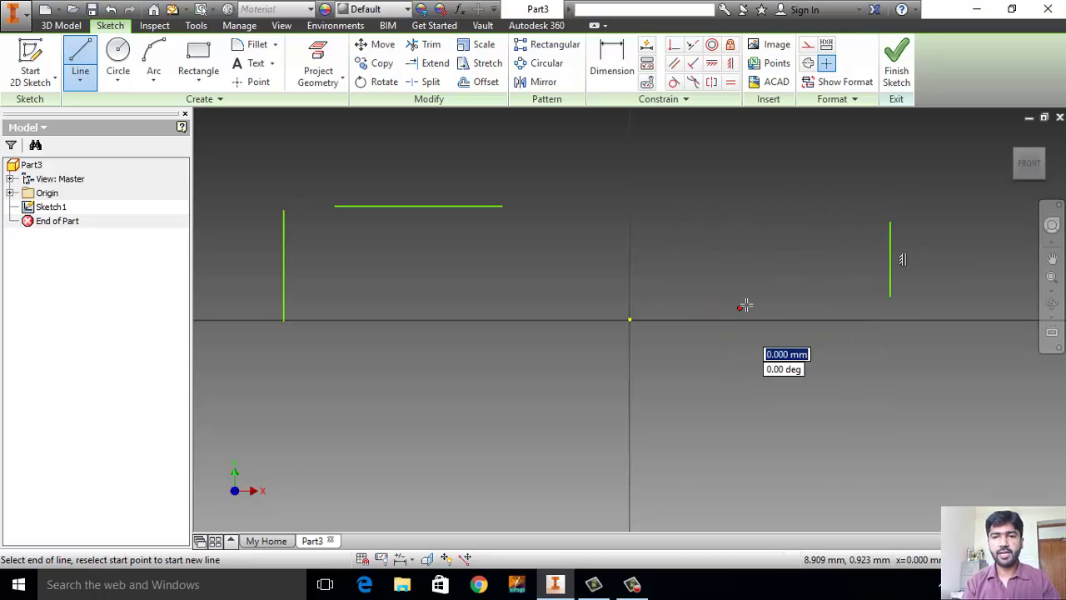
pyautogui.click(740, 193)
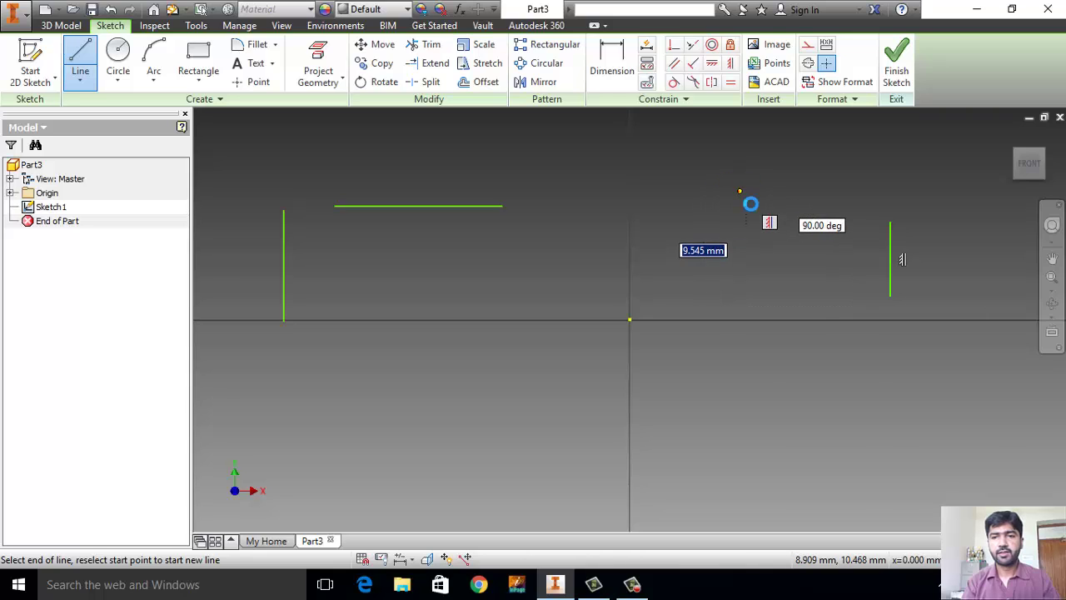
pyautogui.click(741, 195)
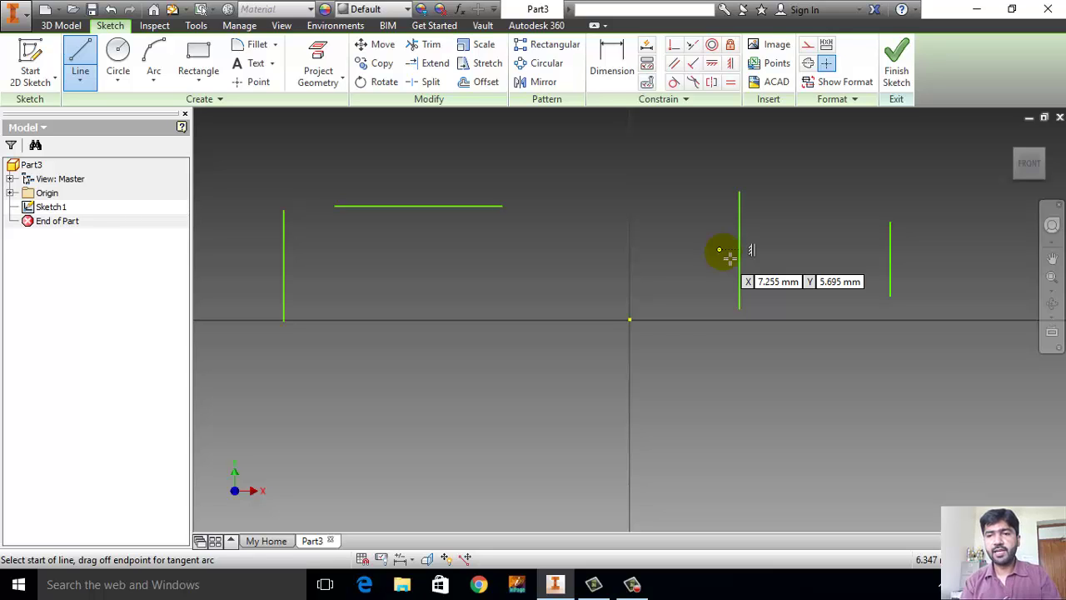
# - Apply an Equal constraint between the middle and right vertical lines
pyautogui.click(729, 89)
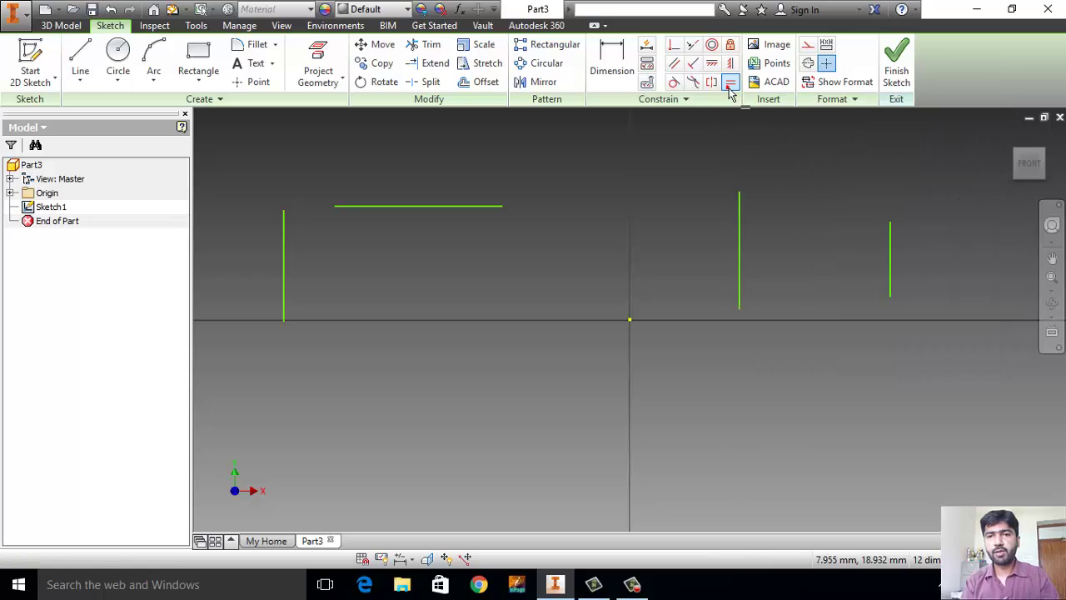
pyautogui.click(729, 88)
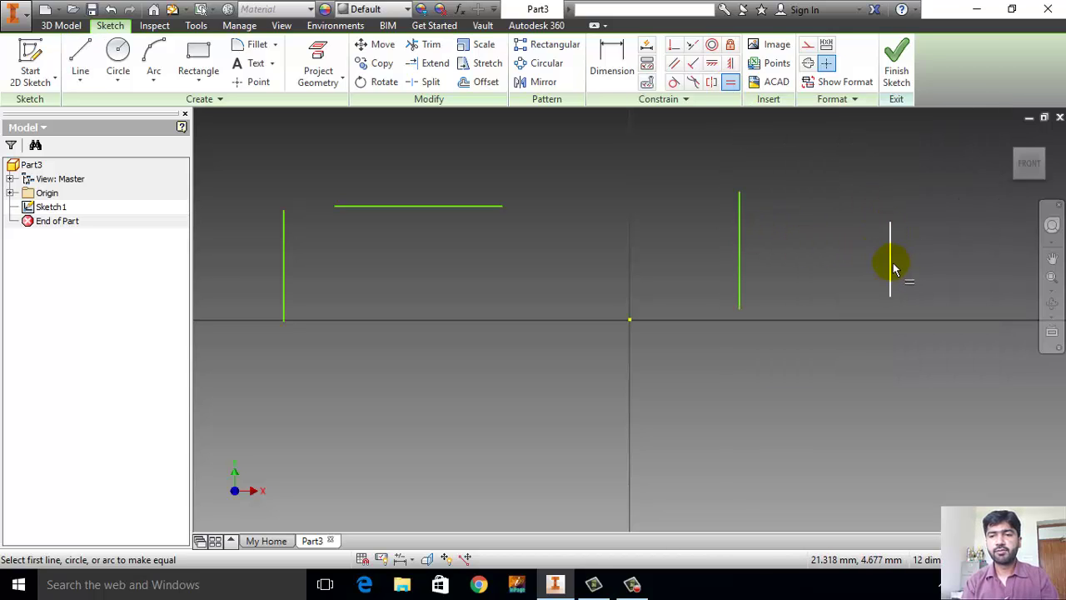
pyautogui.click(740, 242)
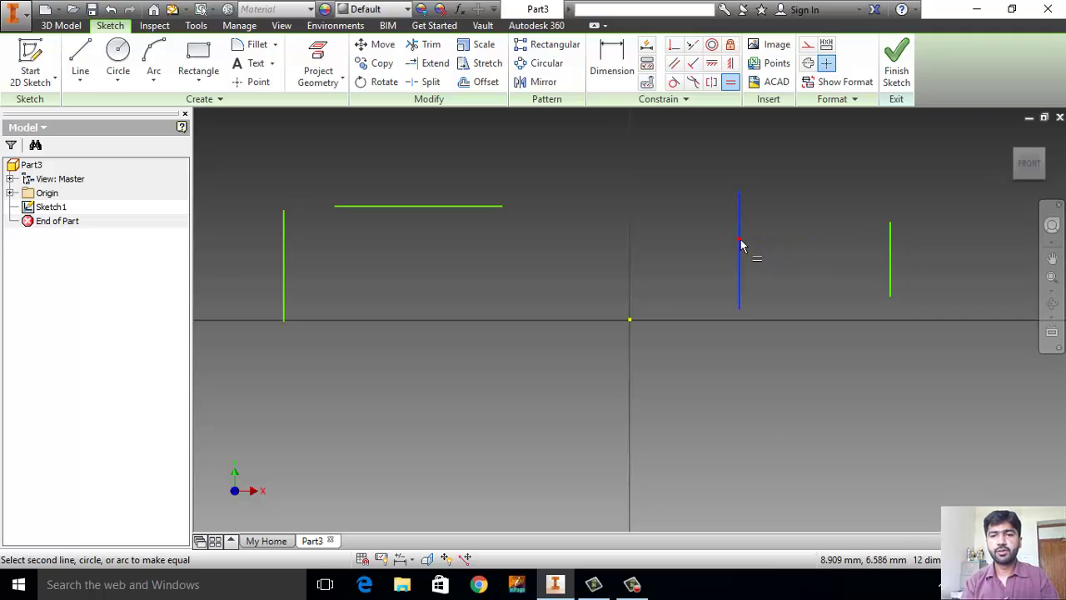
pyautogui.click(891, 259)
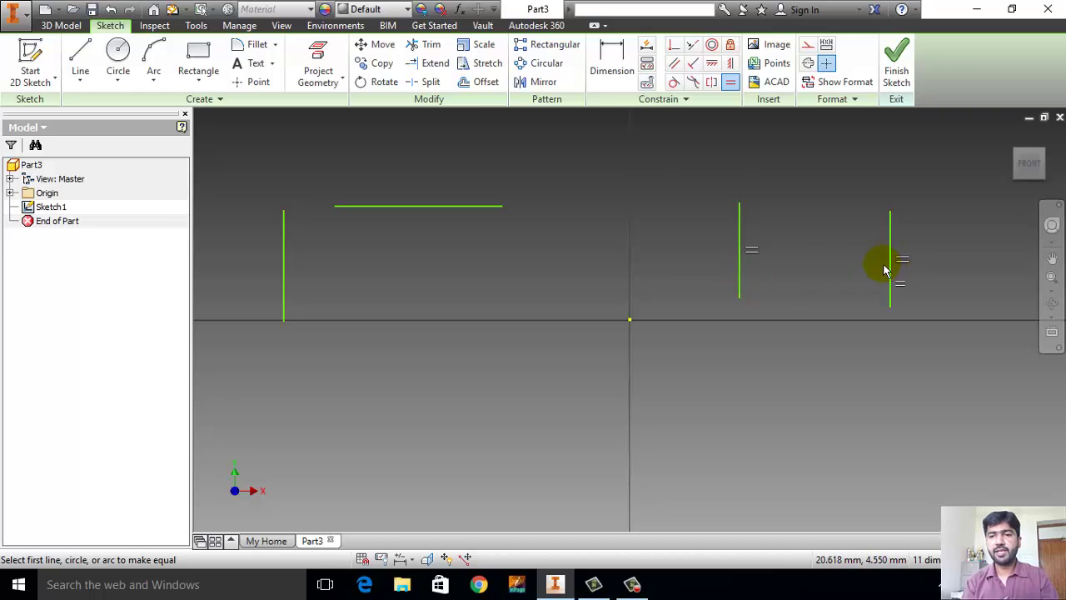
# - Dimension the middle vertical line to a length of 5 mm
pyautogui.click(594, 66)
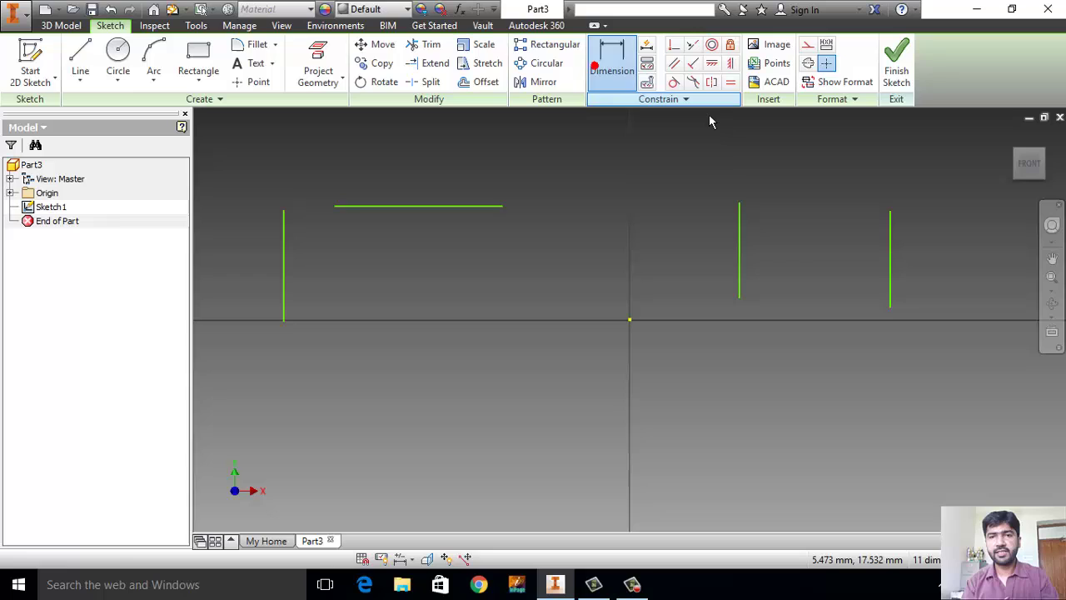
pyautogui.click(738, 204)
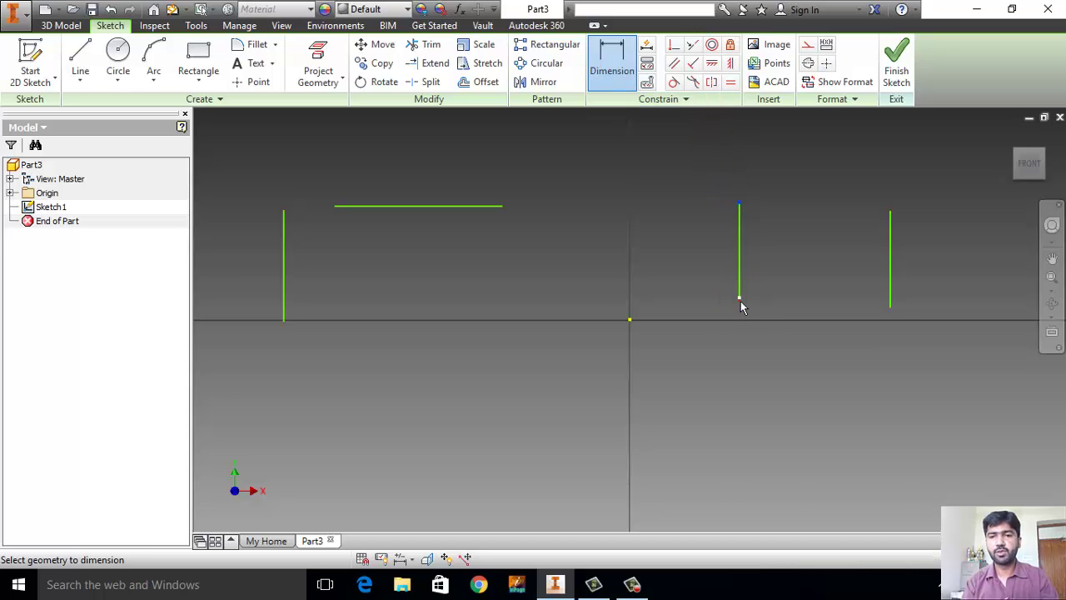
pyautogui.click(736, 303)
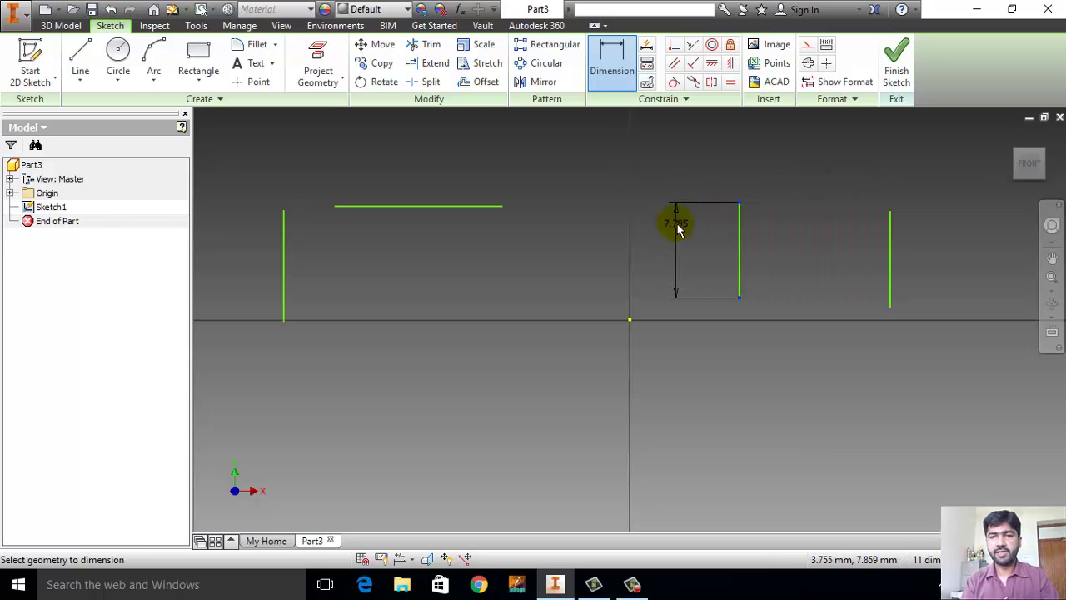
pyautogui.click(676, 227)
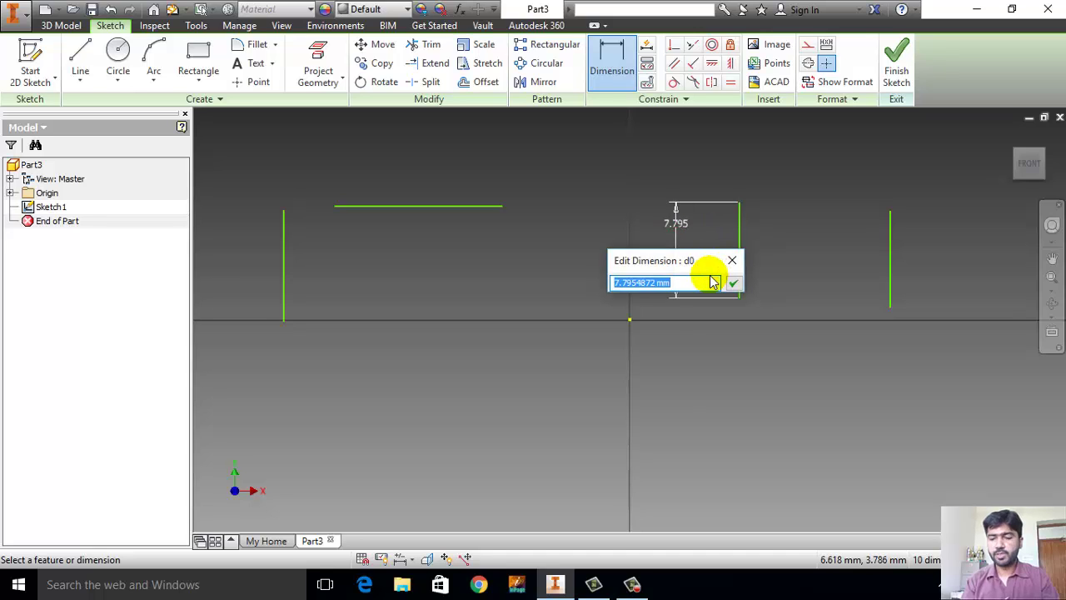
pyautogui.write('5')
pyautogui.press('Return')
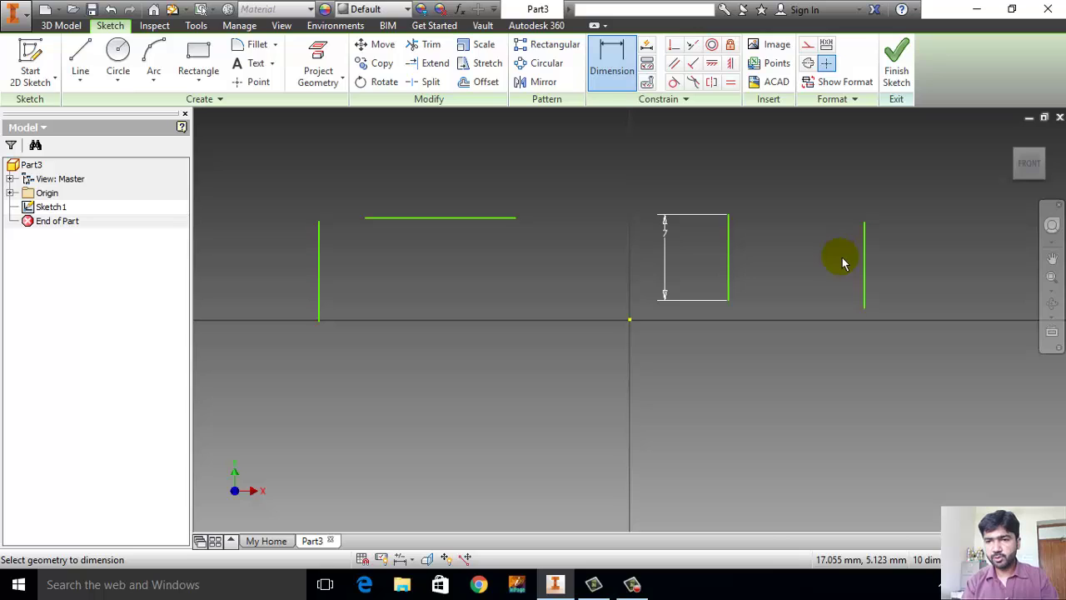
# - Try dimensioning the right line, decline the over-constraining dimension, then cancel
pyautogui.click(613, 59)
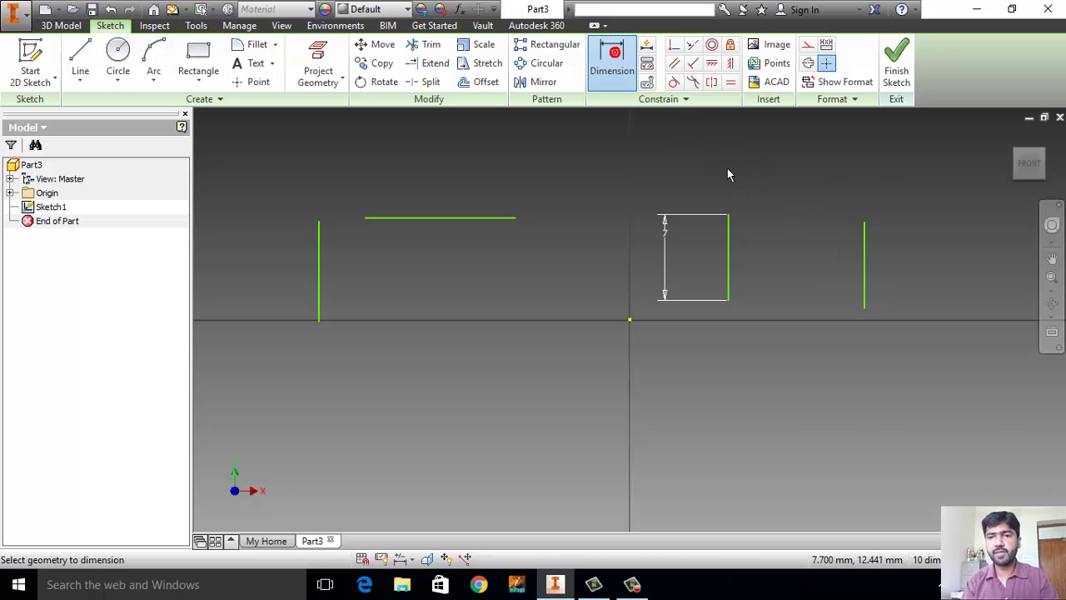
pyautogui.click(864, 223)
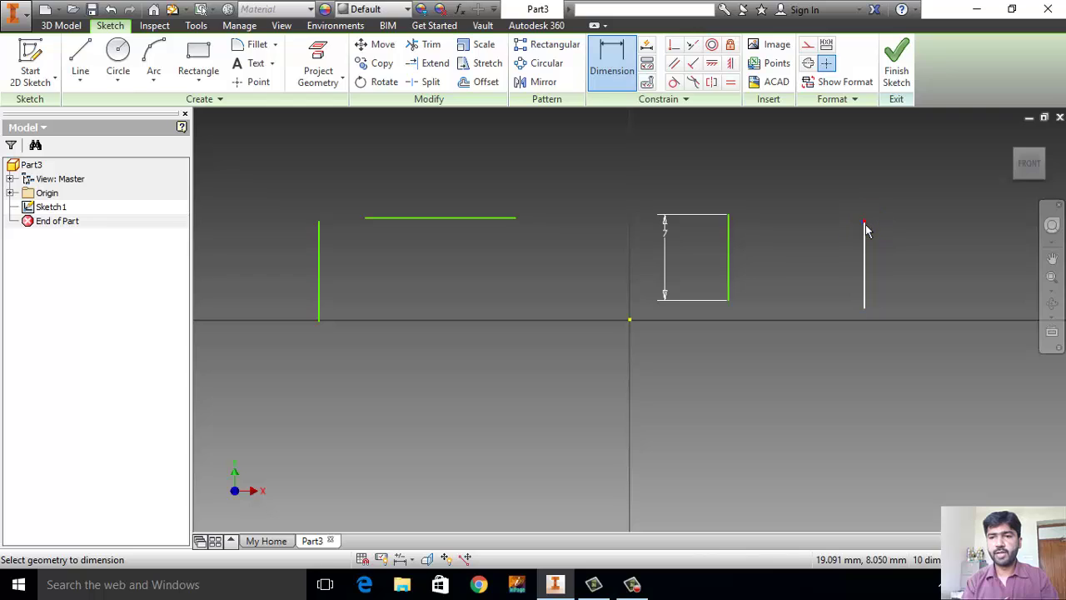
pyautogui.click(864, 308)
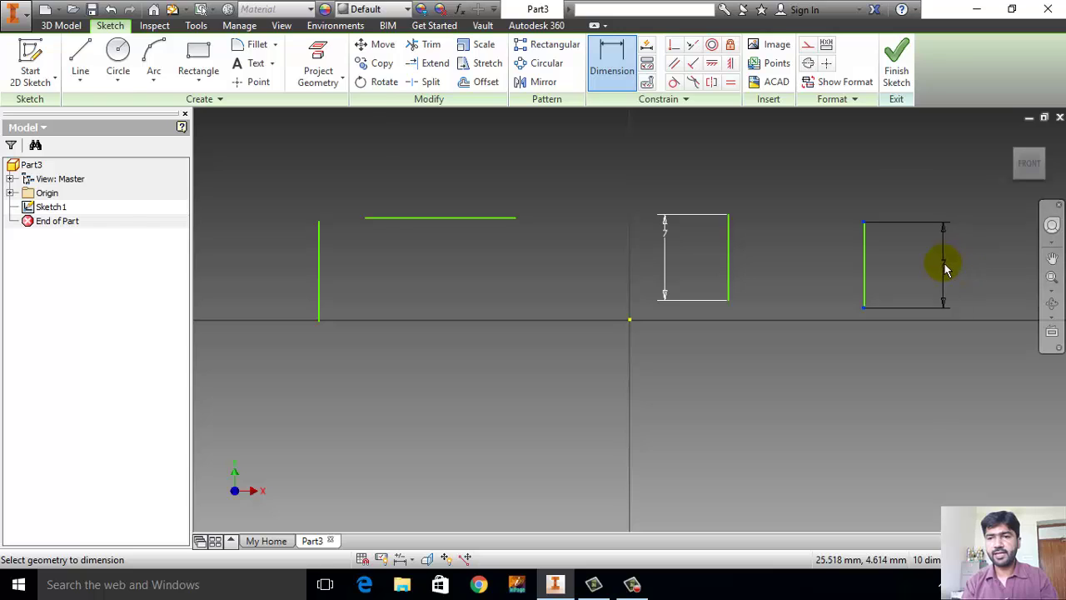
pyautogui.click(941, 265)
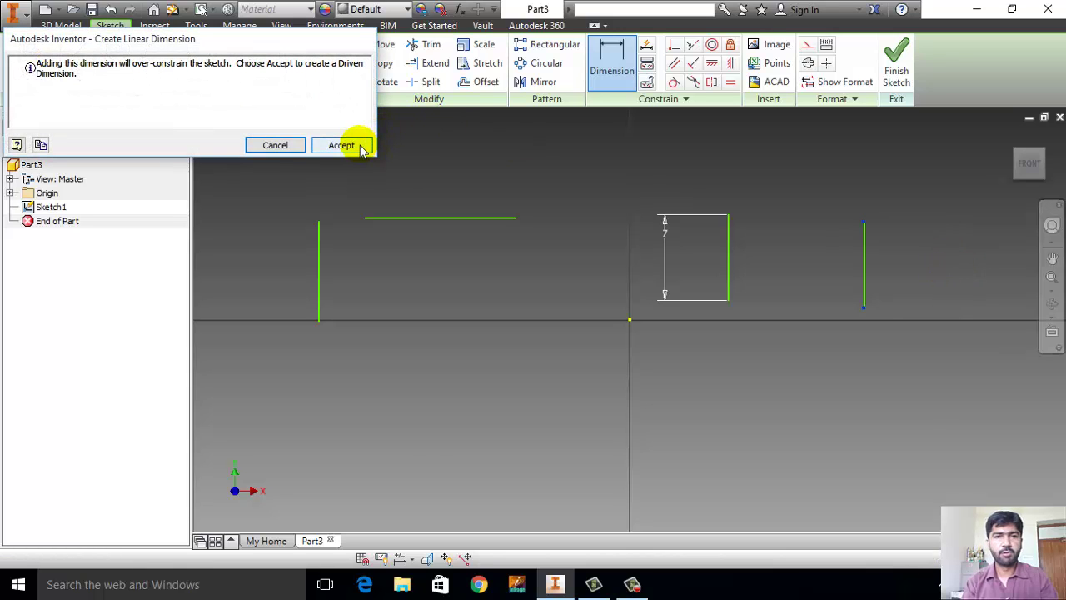
pyautogui.click(275, 145)
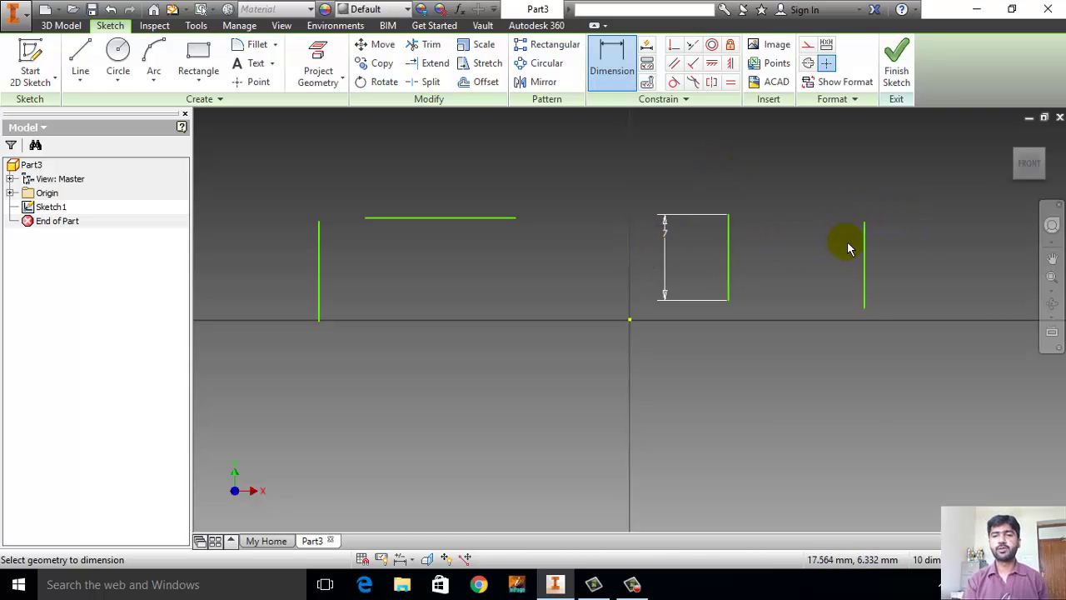
pyautogui.click(729, 249)
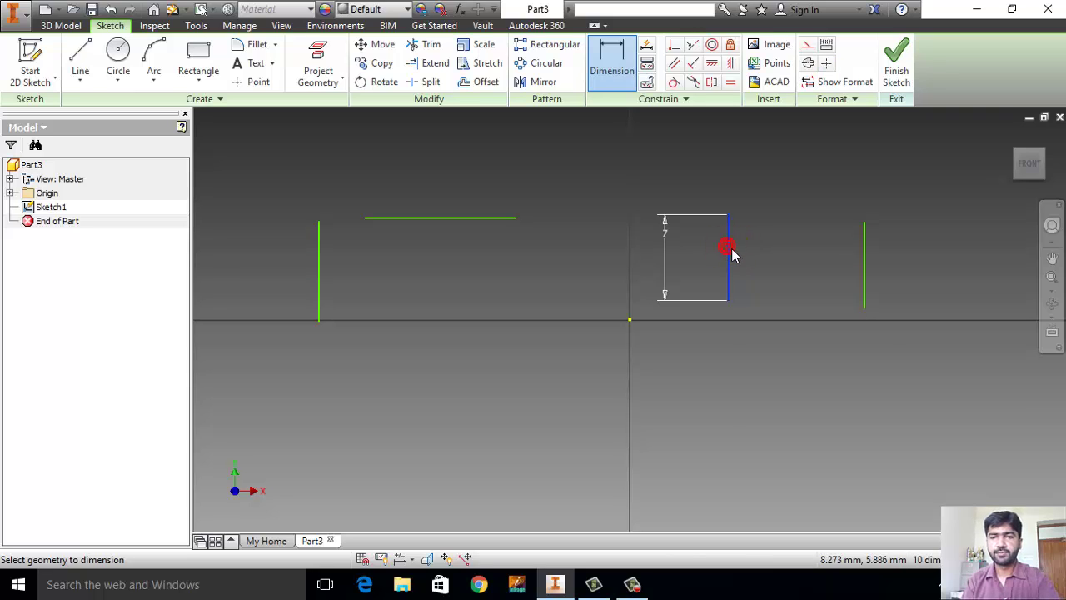
pyautogui.press('Escape')
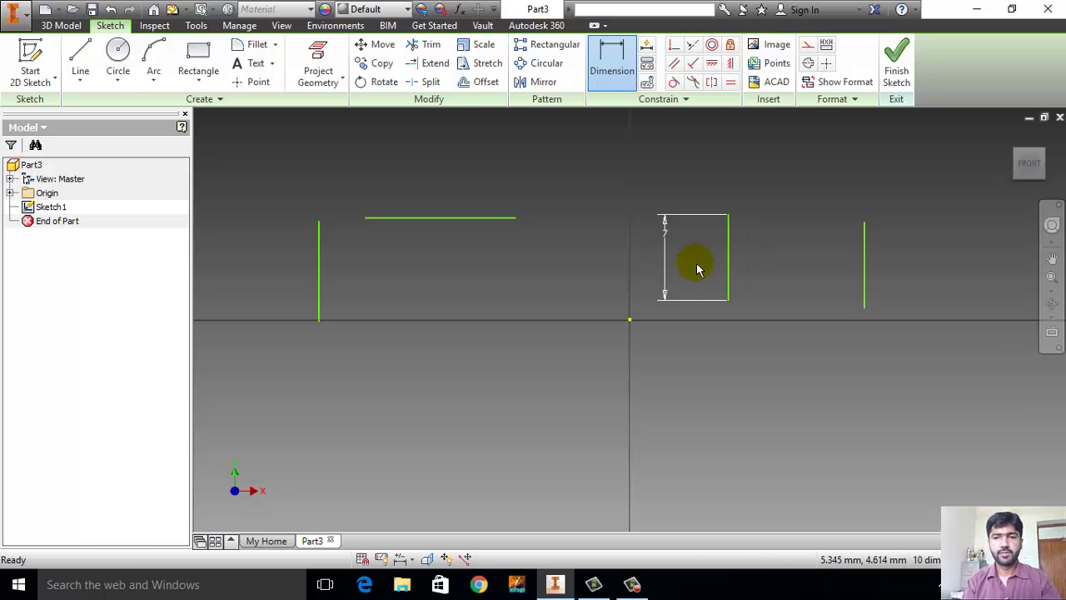
# - Undo three times to remove the dimension and both right-hand vertical lines
pyautogui.click(111, 9)
pyautogui.click(116, 11)
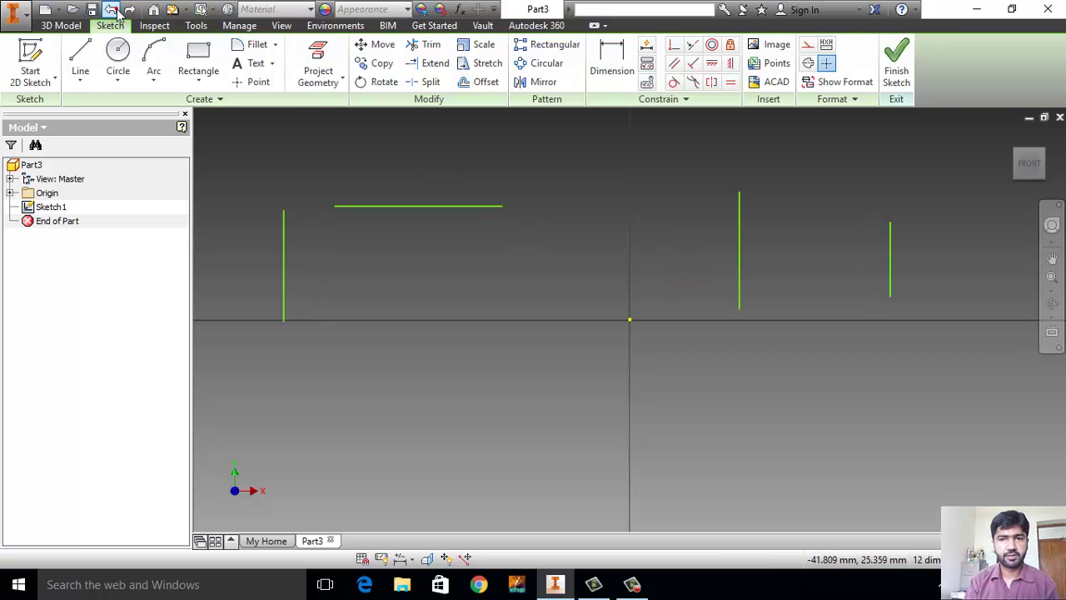
pyautogui.click(117, 11)
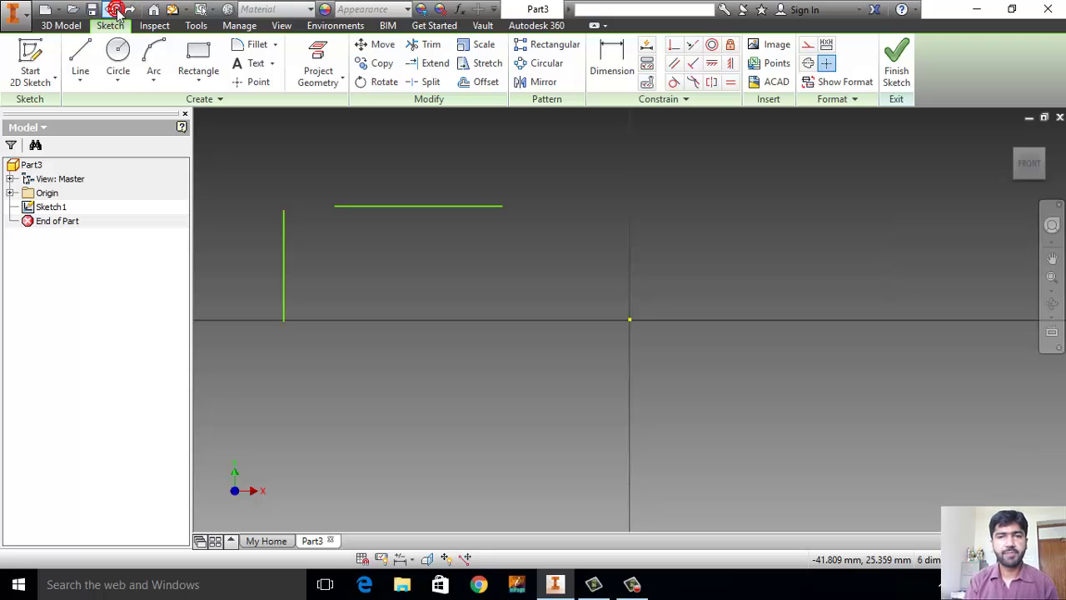
# - Draw a new horizontal line just above the origin
pyautogui.click(79, 55)
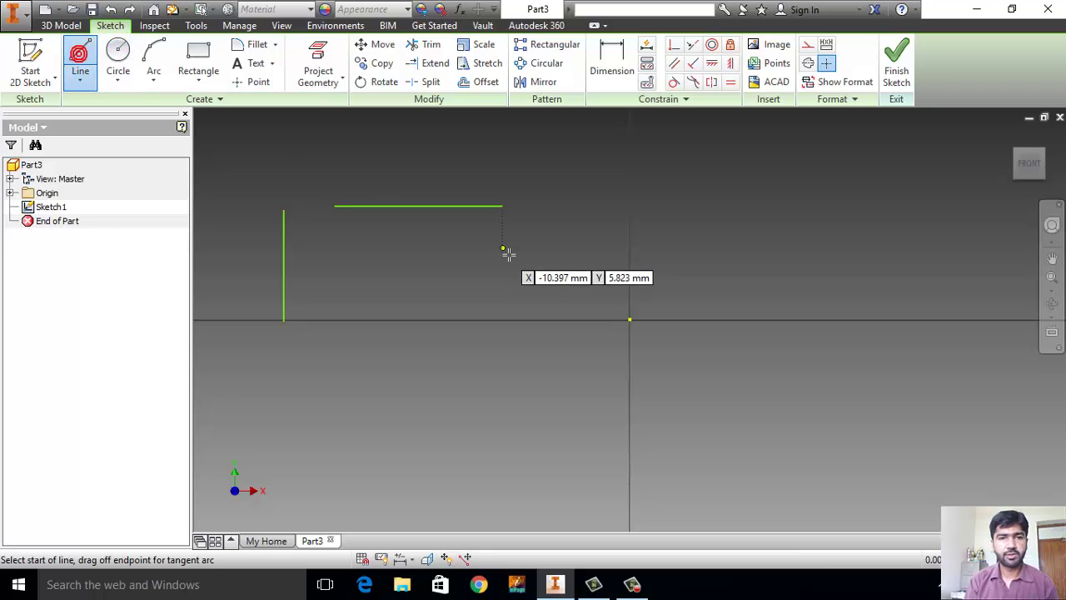
pyautogui.click(470, 257)
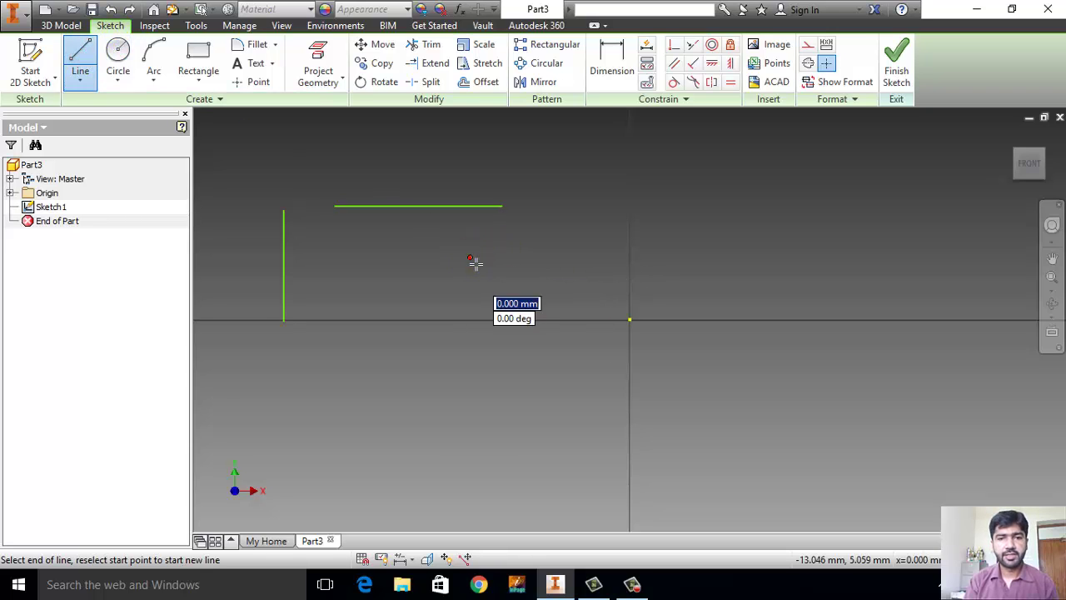
pyautogui.click(662, 257)
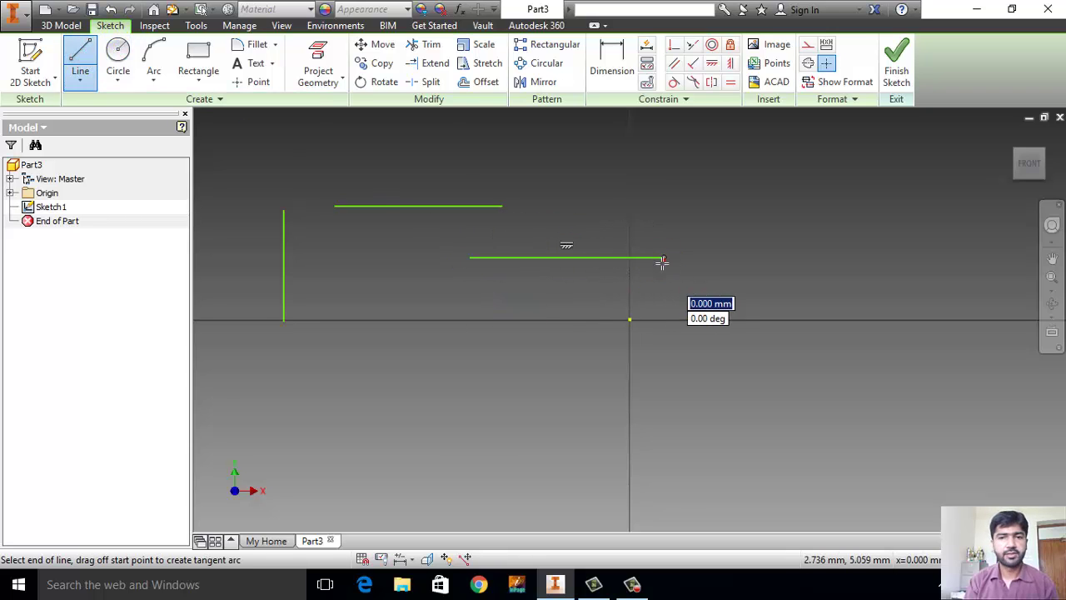
# - Draw a control-vertex spline from the line's right end, dipping down then rising steeply
pyautogui.click(93, 85)
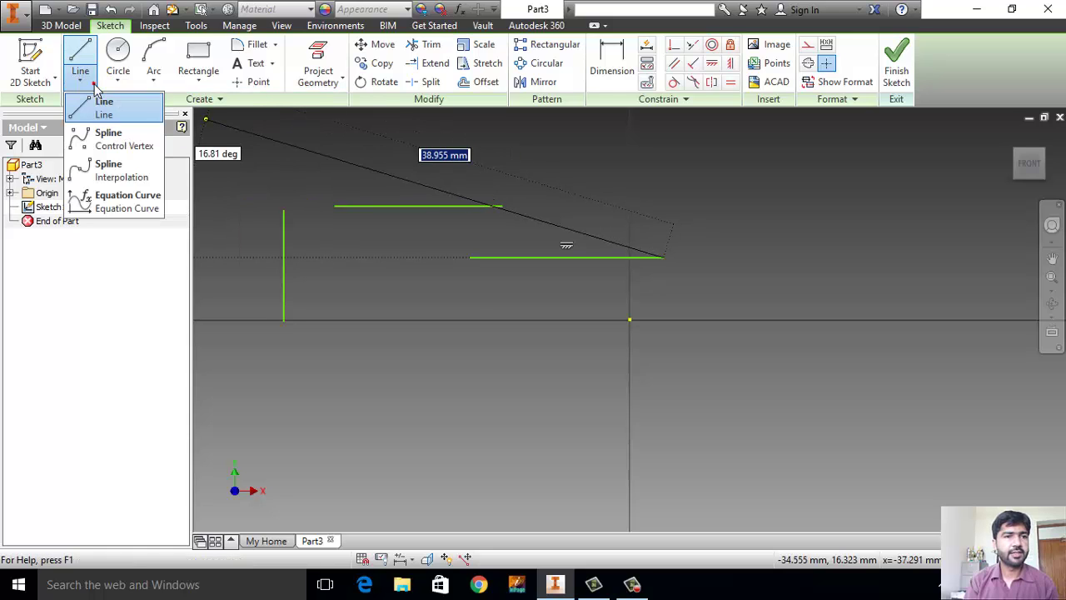
pyautogui.click(123, 148)
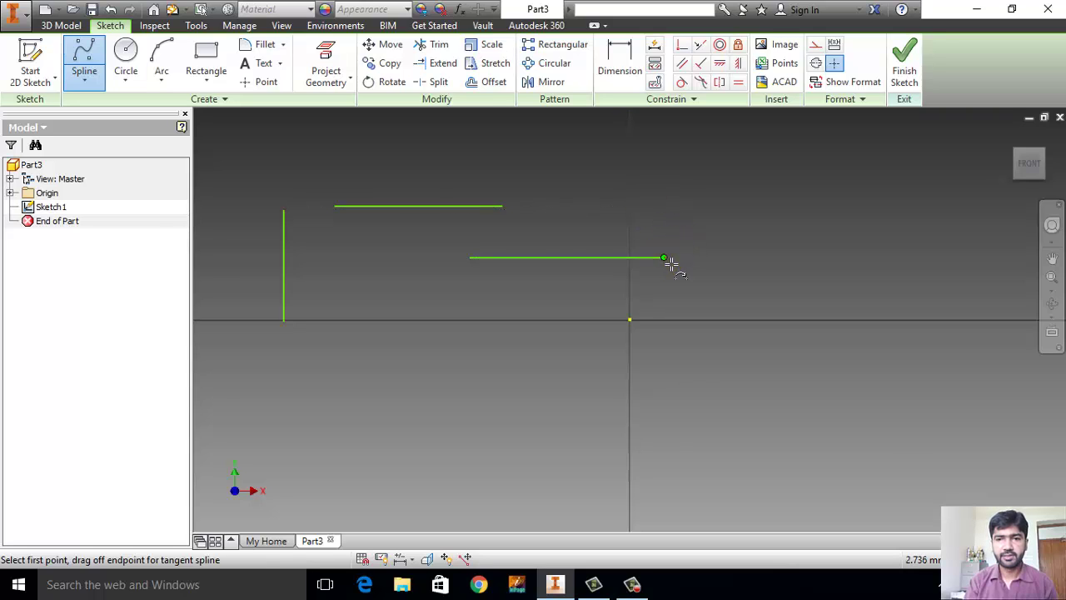
pyautogui.moveTo(666, 258); pyautogui.dragTo(743, 298)
pyautogui.click(796, 259)
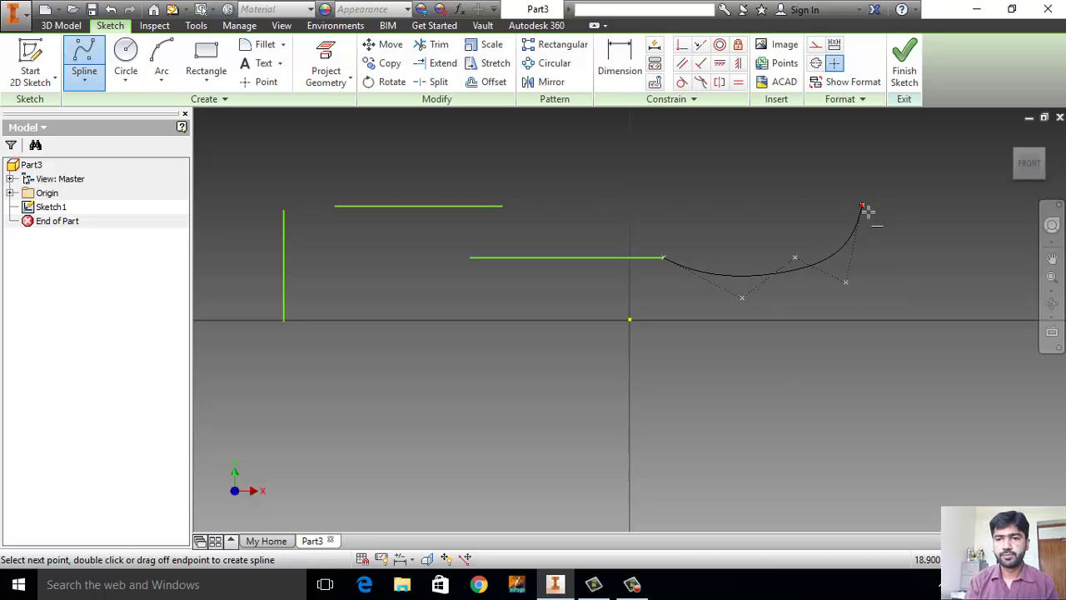
pyautogui.doubleClick(864, 208)
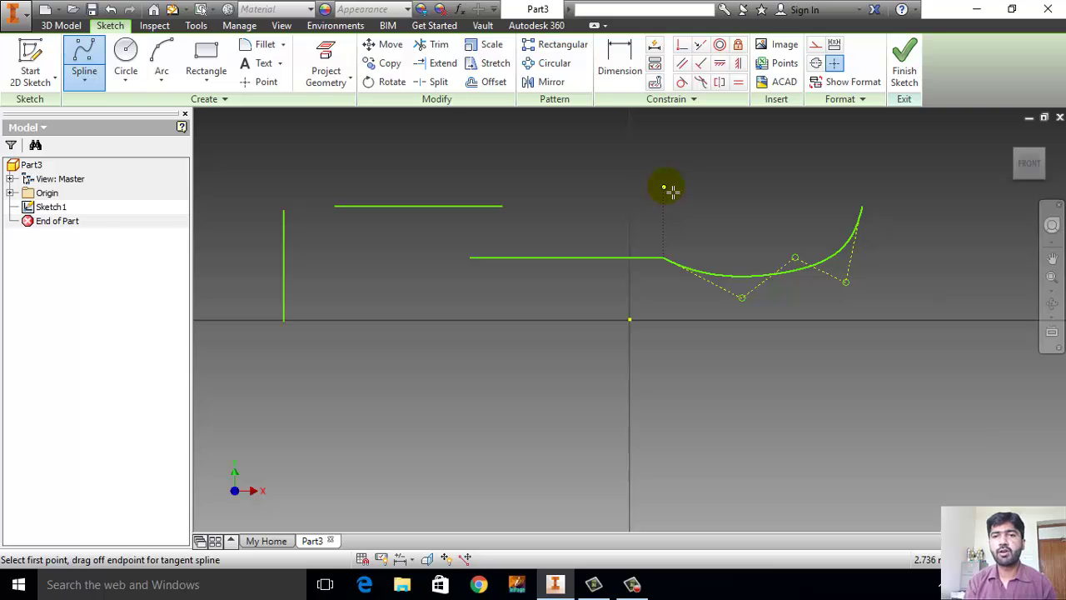
# - Apply a Smooth (G2) constraint between the spline and the horizontal line, then exit
pyautogui.click(701, 84)
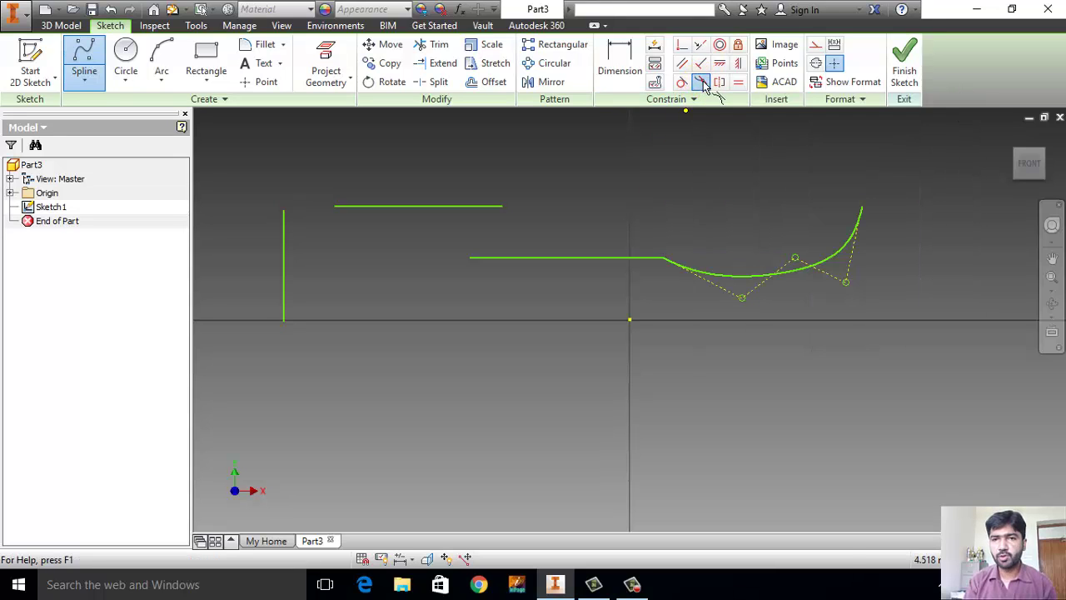
pyautogui.click(693, 273)
pyautogui.click(658, 260)
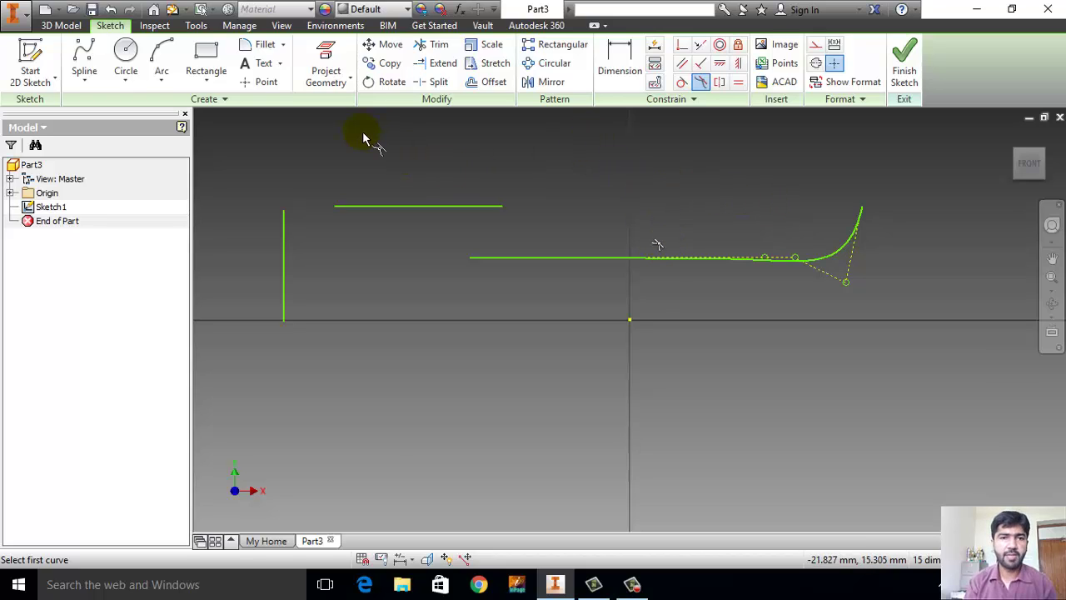
pyautogui.click(680, 48)
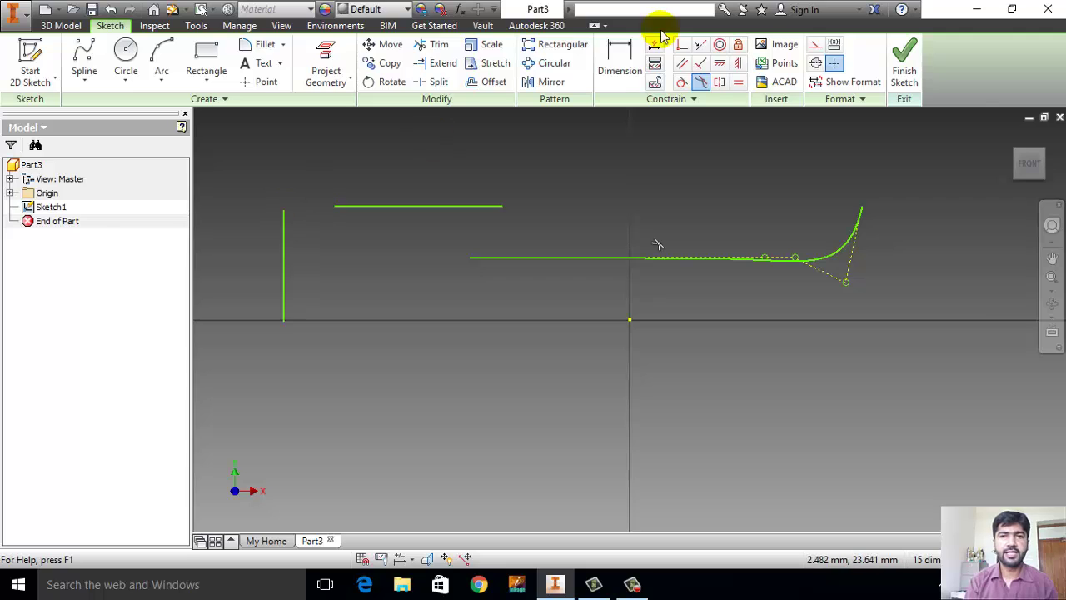
pyautogui.click(683, 46)
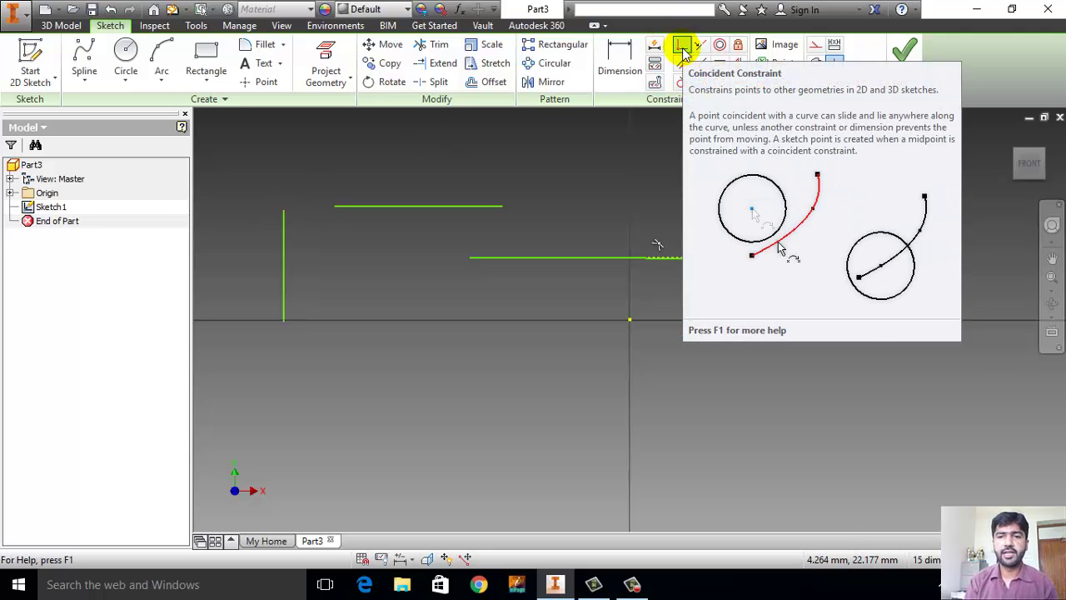
# - Make the upper horizontal line's left end coincident with the vertical line's top endpoint
pyautogui.click(683, 48)
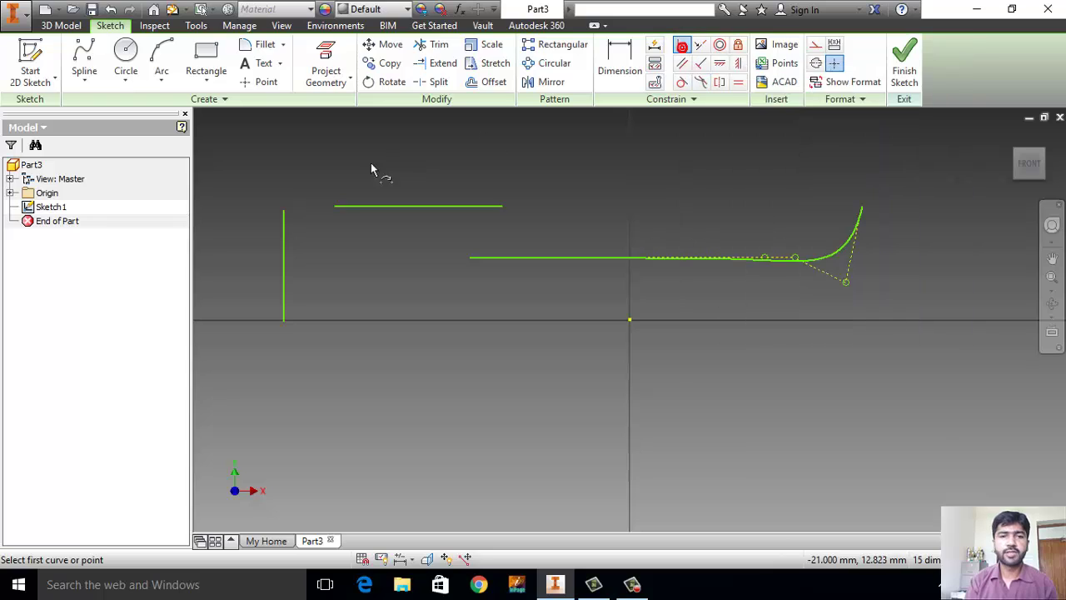
pyautogui.click(336, 206)
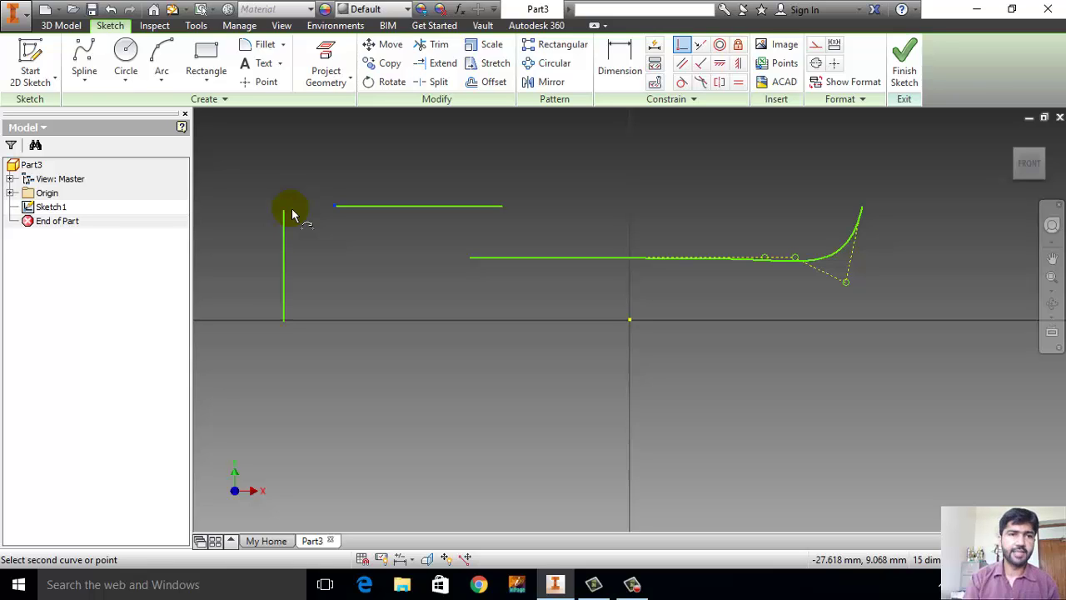
pyautogui.click(292, 210)
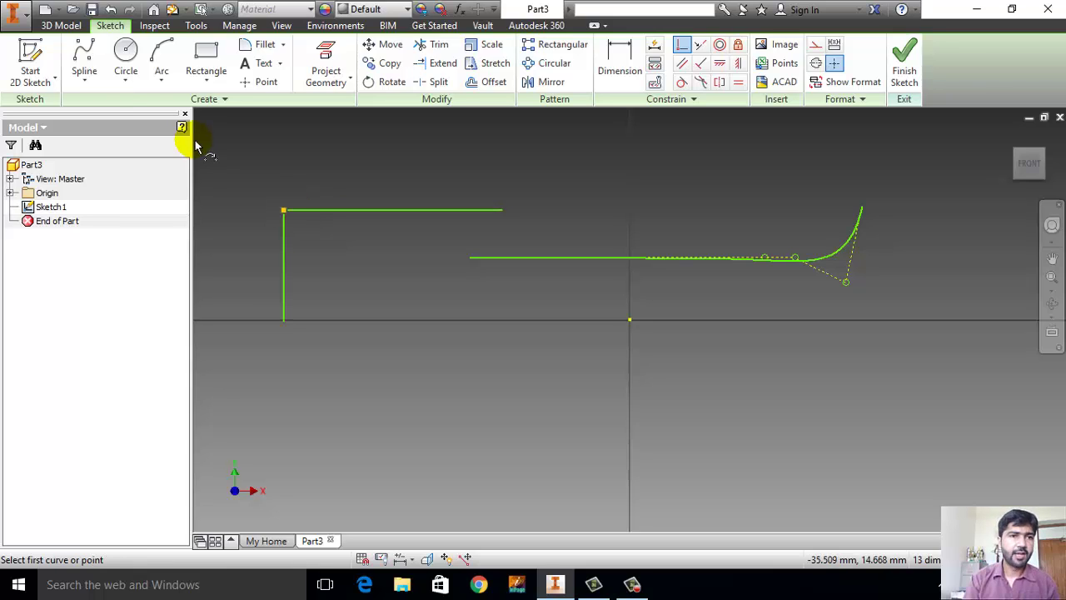
pyautogui.click(84, 83)
# - Draw two separate sloped lines below the axis, a left one and a steeper right one
pyautogui.click(103, 106)
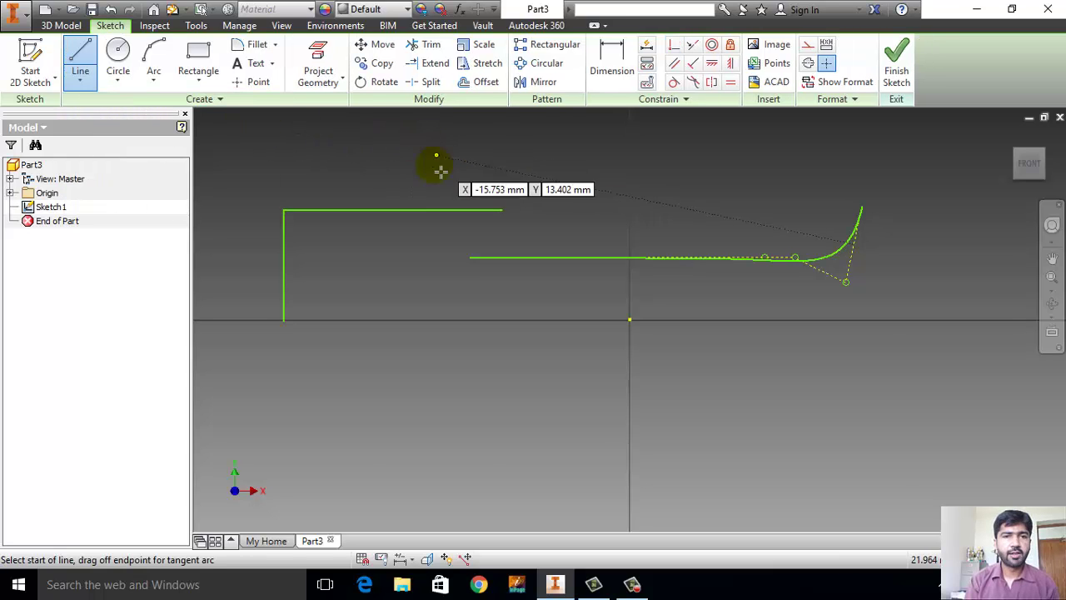
pyautogui.click(392, 414)
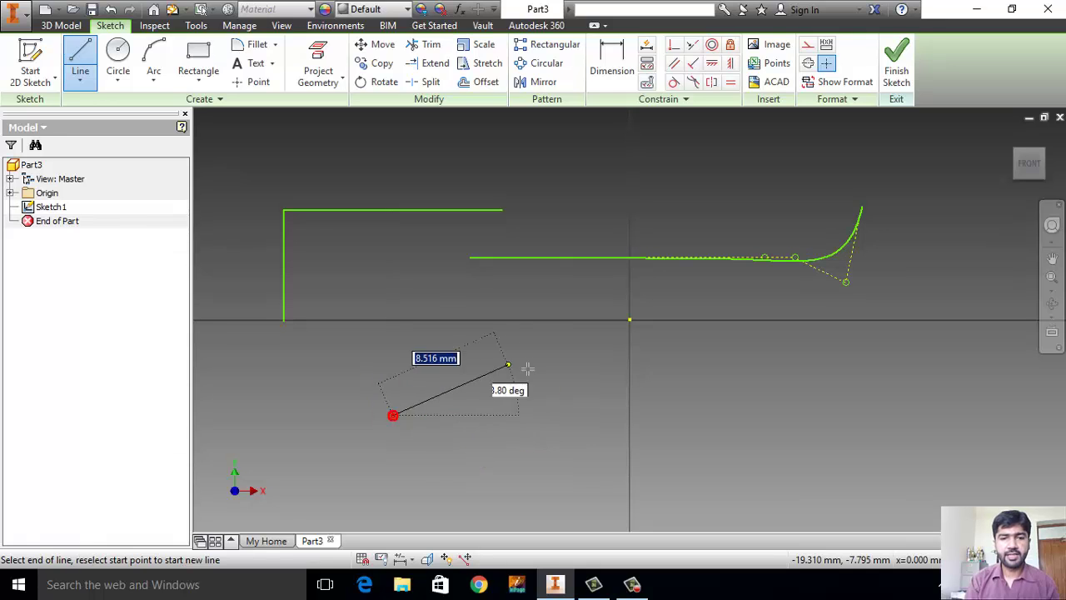
pyautogui.click(577, 374)
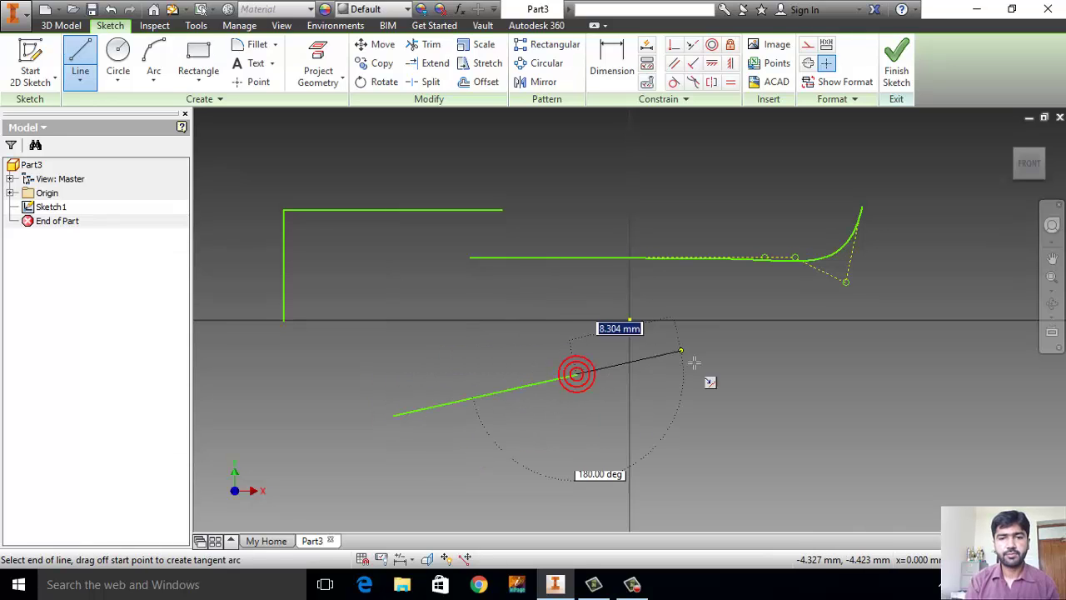
pyautogui.press('Escape')
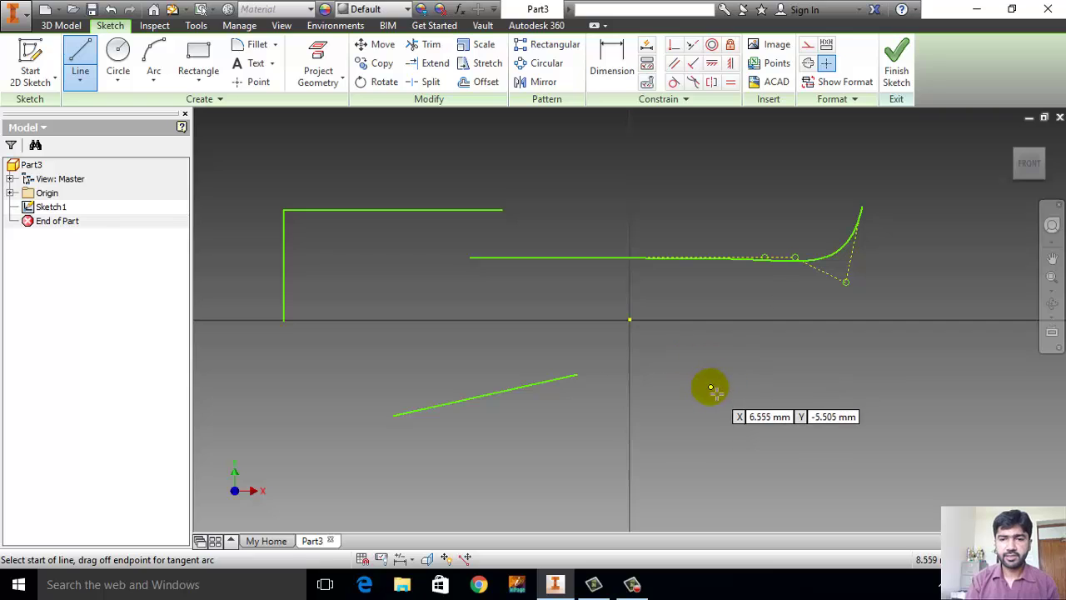
pyautogui.click(646, 414)
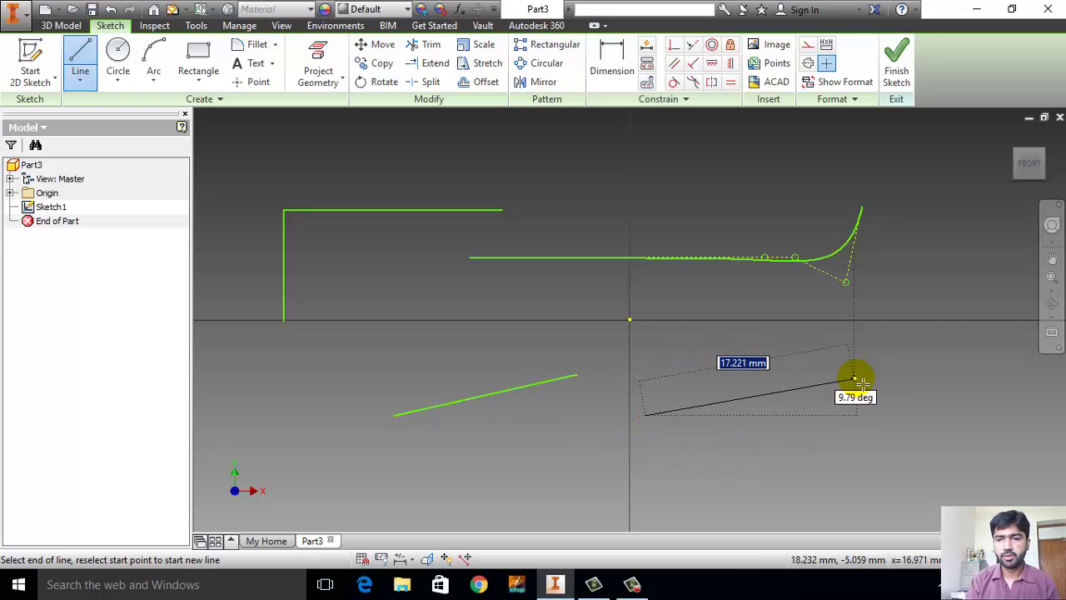
pyautogui.click(799, 333)
pyautogui.click(800, 334)
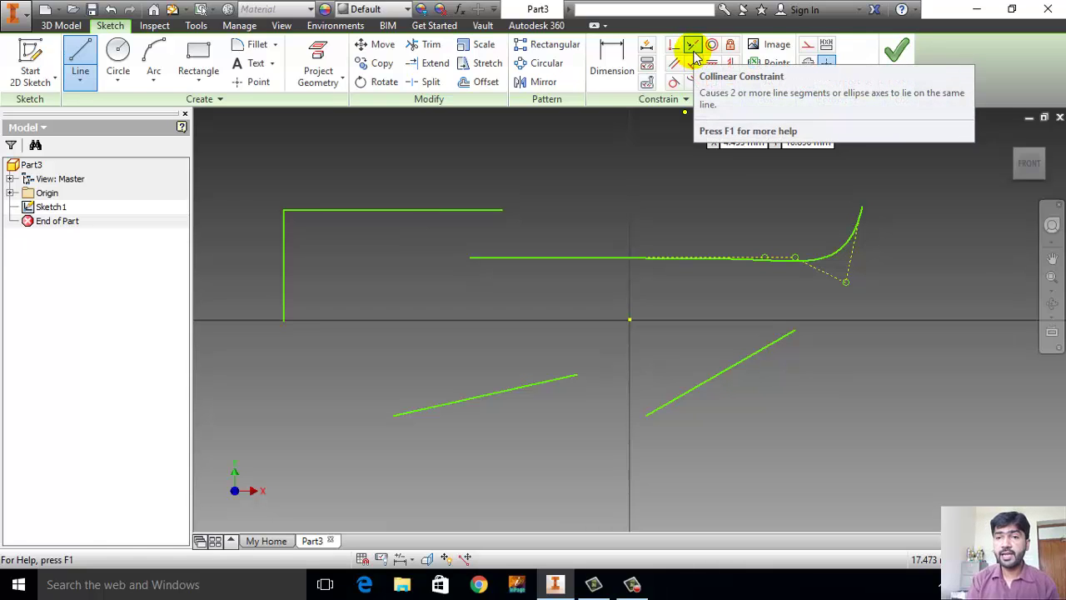
# - Constrain the right sloped line to be collinear with the left sloped line
pyautogui.click(692, 46)
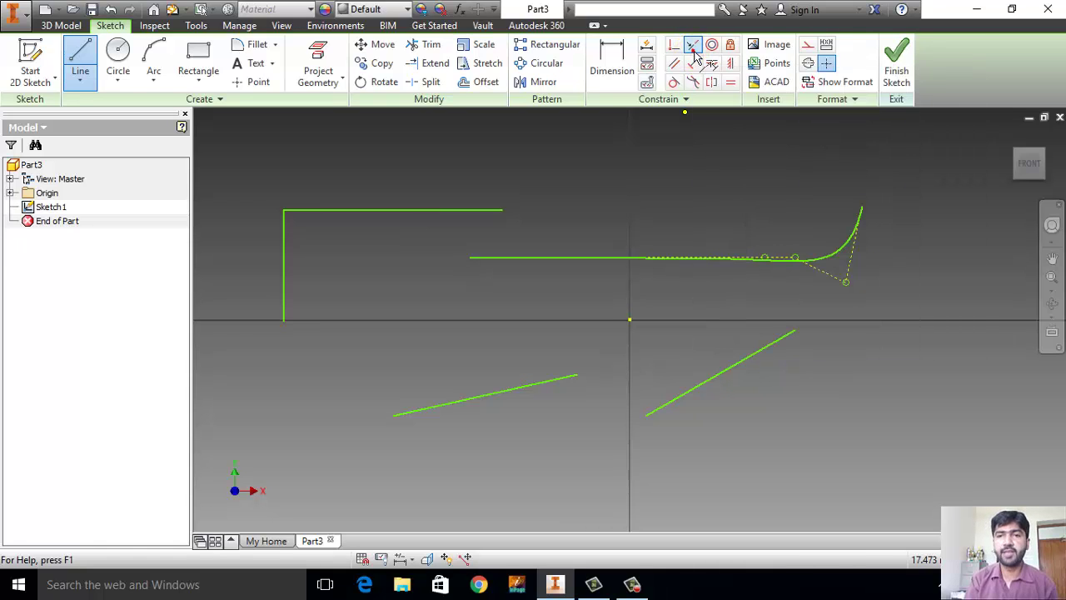
pyautogui.click(766, 351)
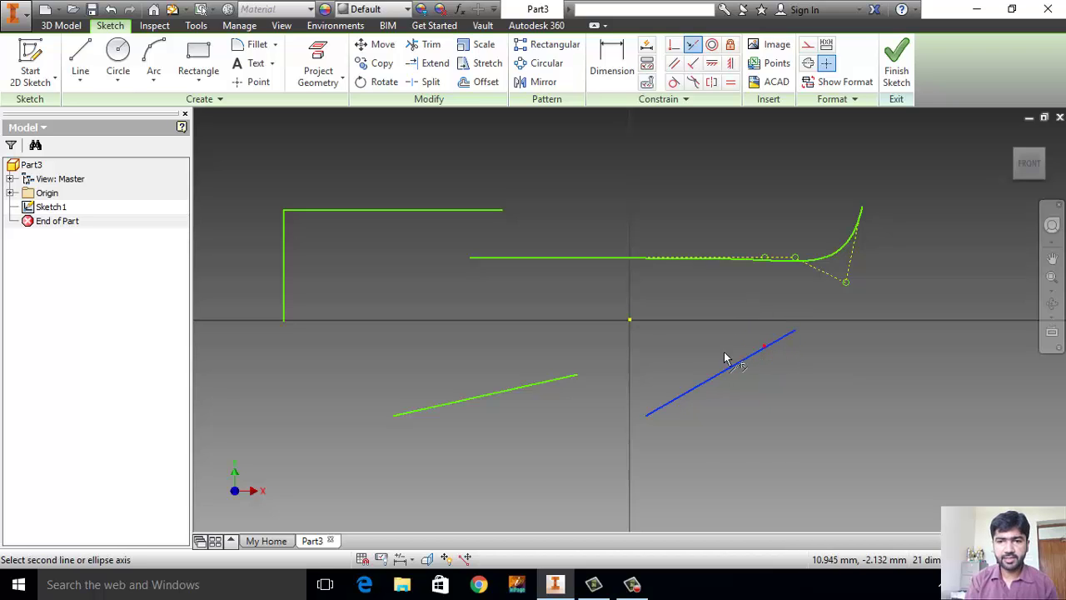
pyautogui.click(539, 387)
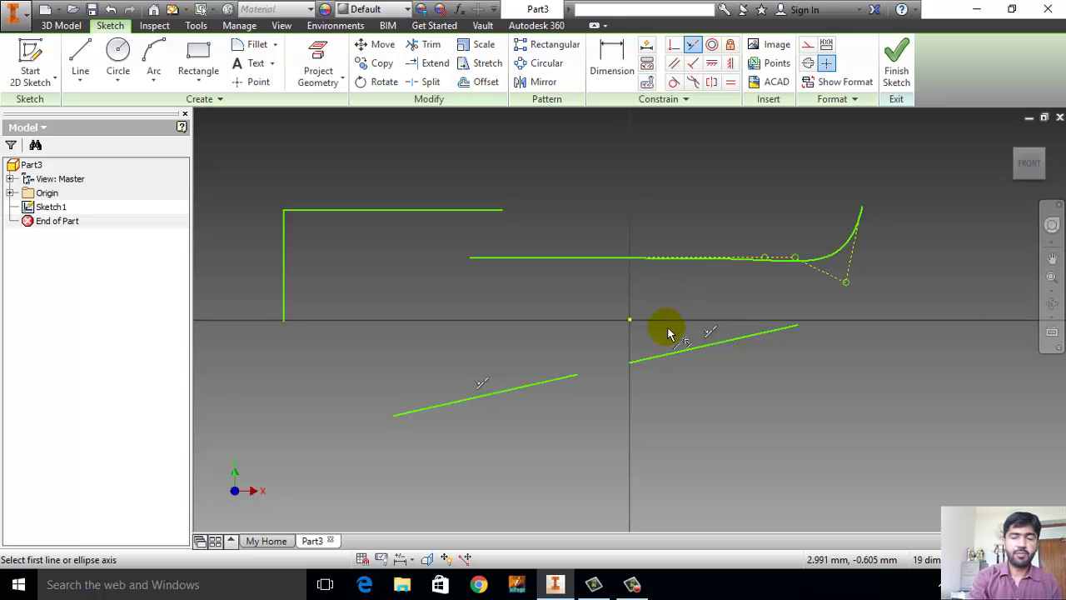
pyautogui.press('Escape')
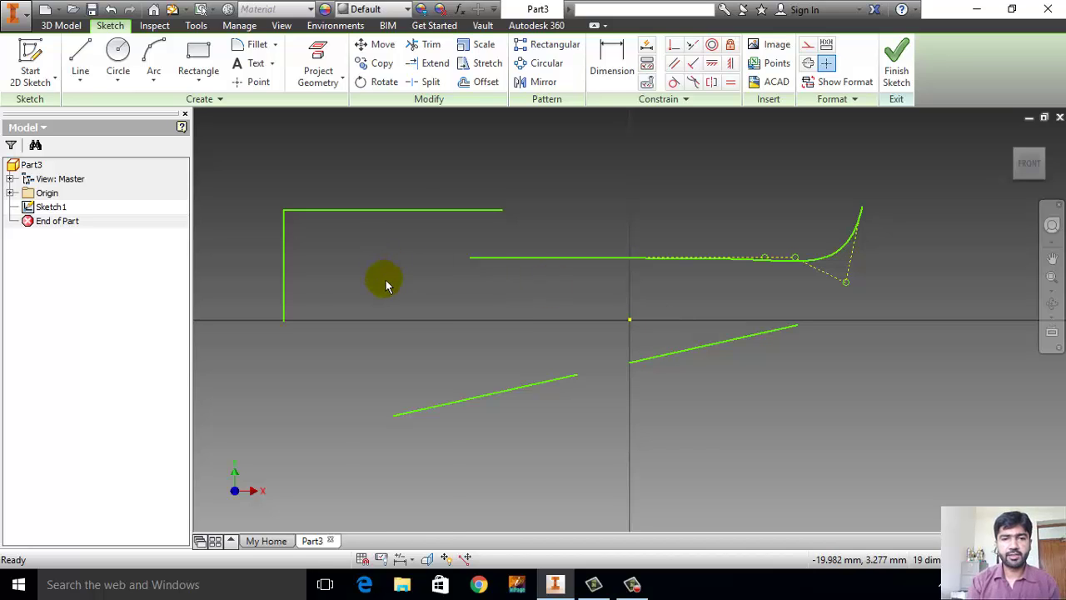
pyautogui.rightClick(385, 280)
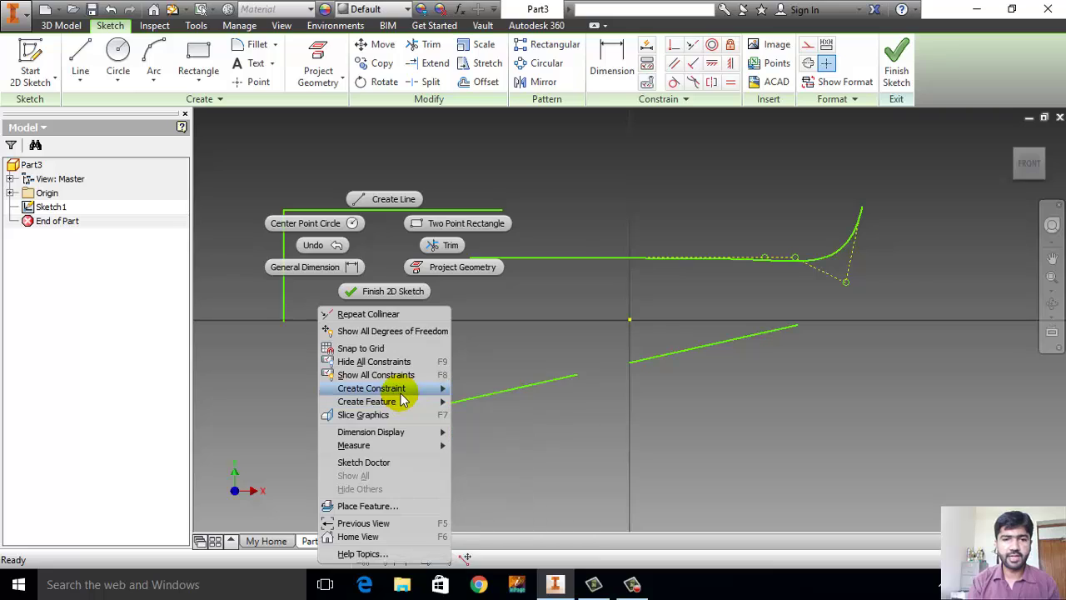
pyautogui.moveTo(371, 388)
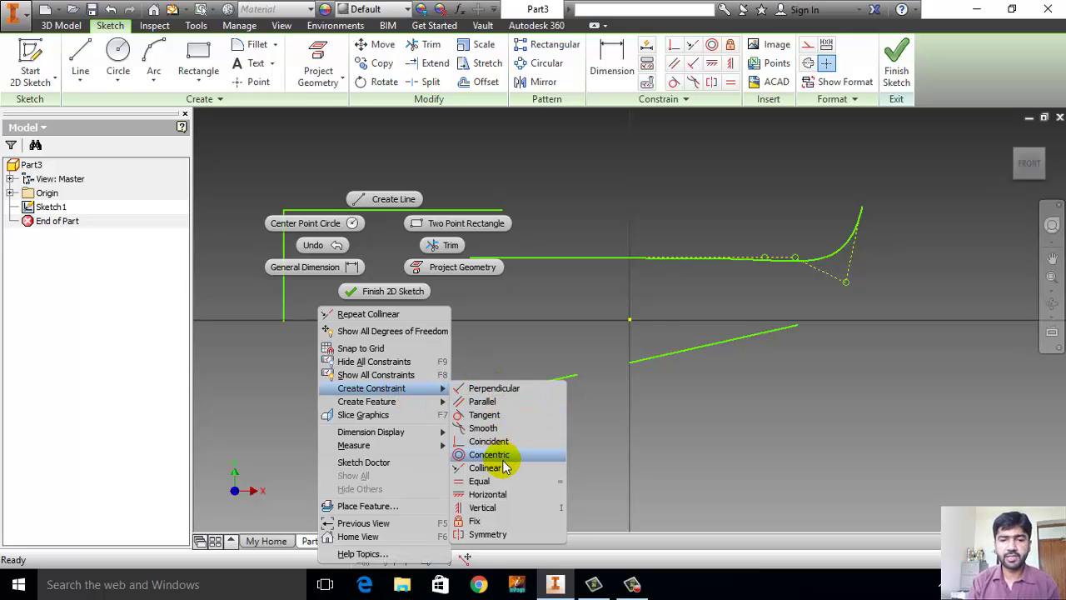
# - Dismiss the shortcut menu and move the horizontal line's constraint glyph above the line
pyautogui.click(566, 322)
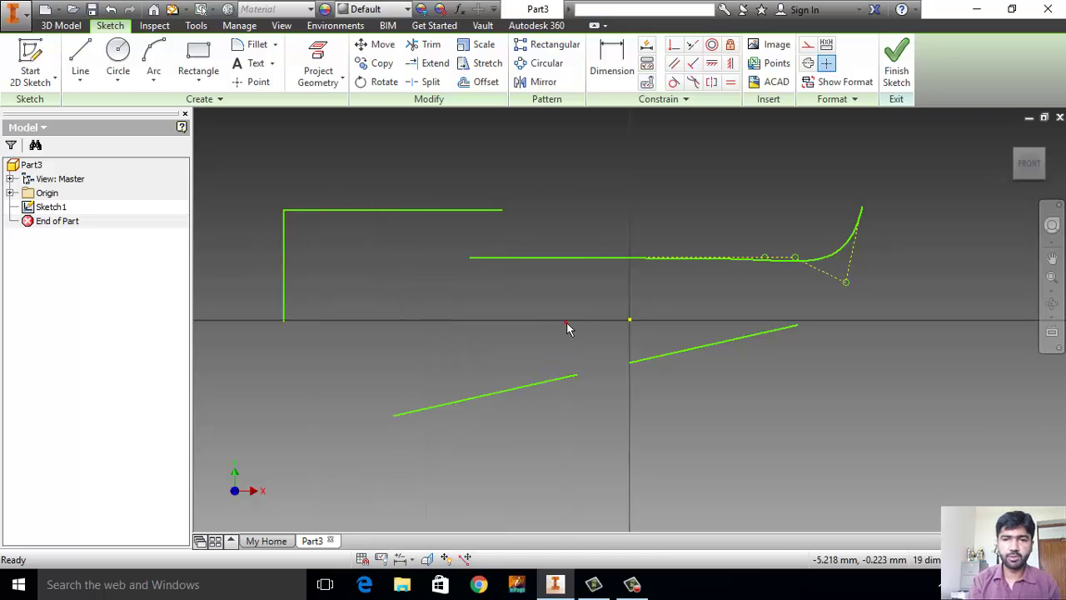
pyautogui.click(559, 258)
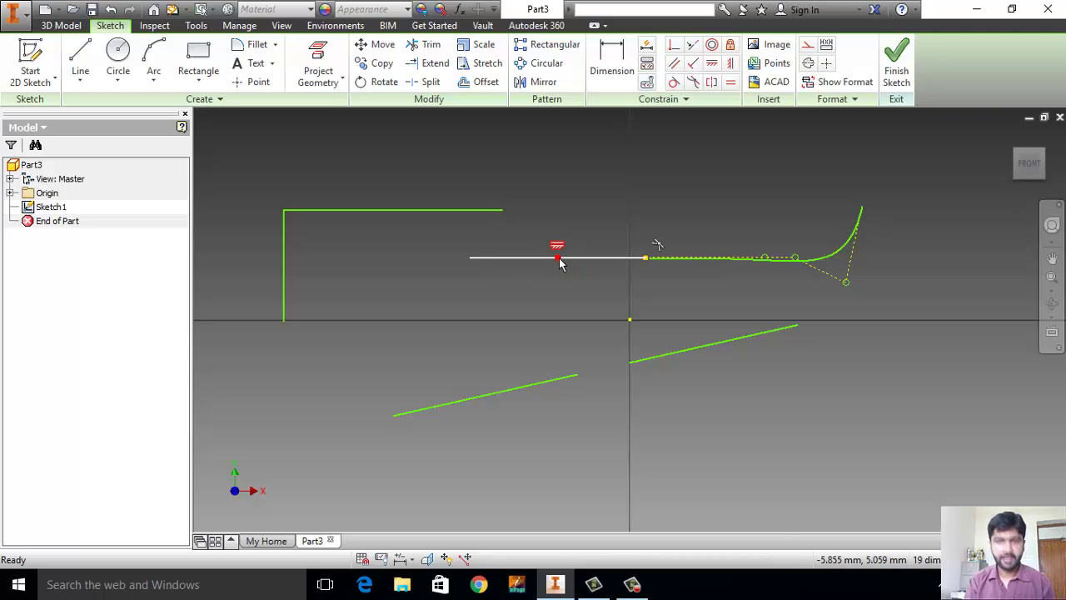
pyautogui.moveTo(559, 263); pyautogui.dragTo(562, 199)
pyautogui.click(523, 266)
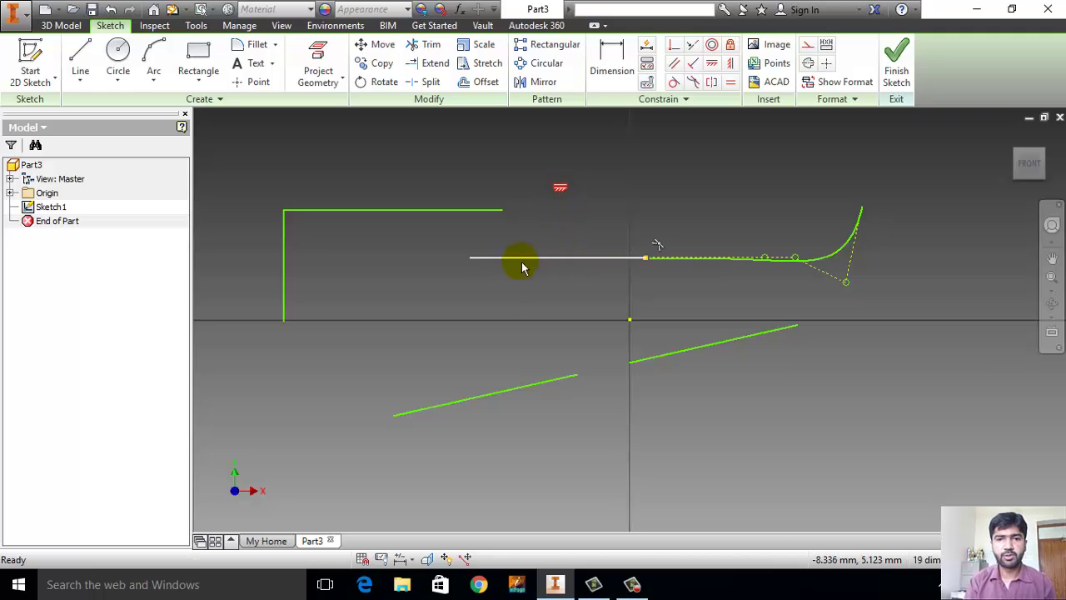
pyautogui.press('Escape')
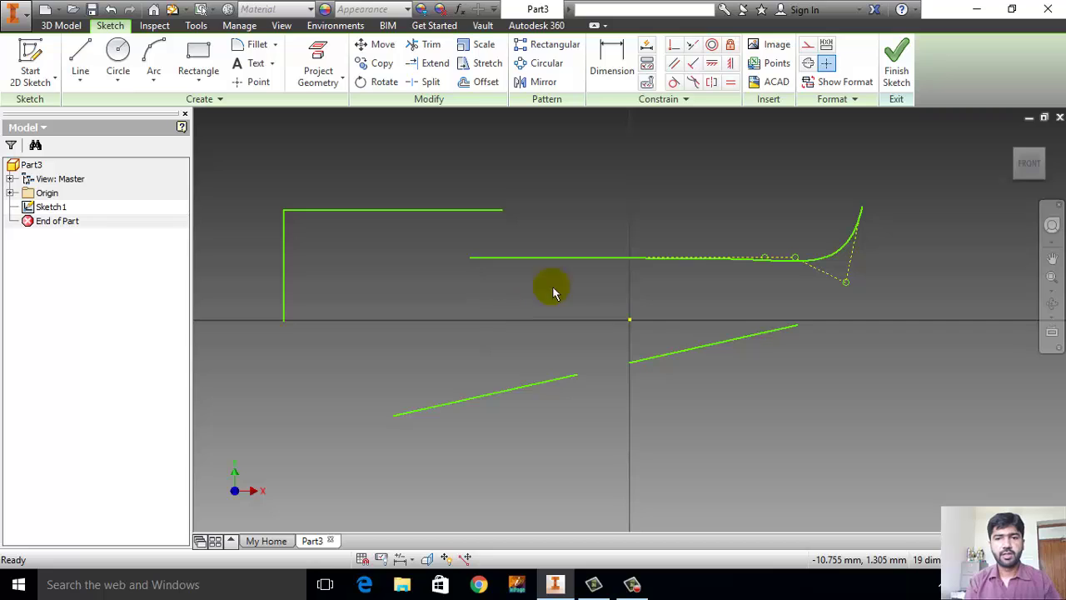
pyautogui.click(707, 350)
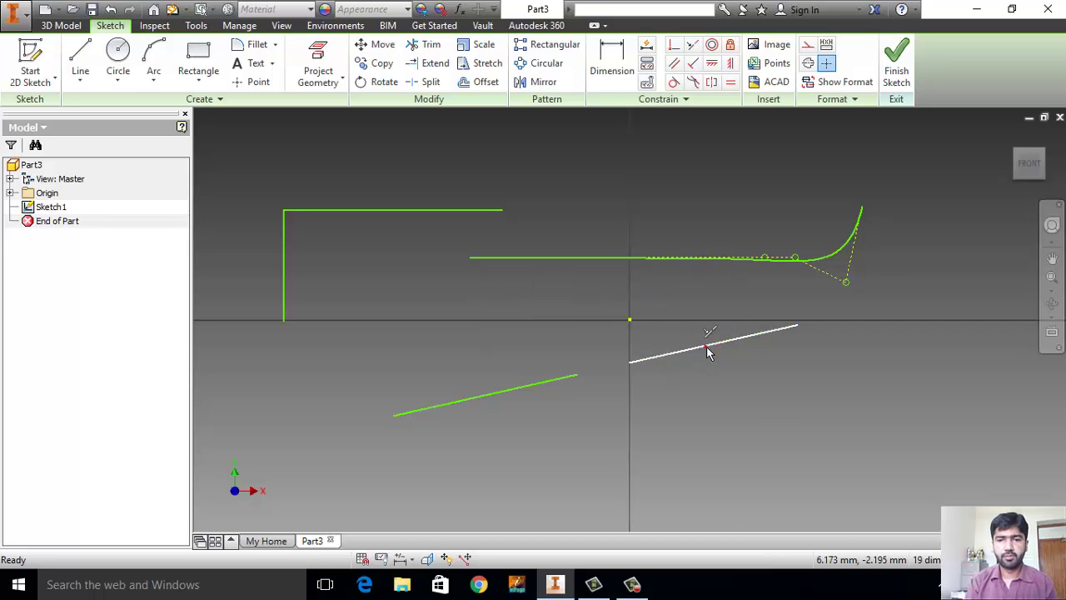
# - Draw a short slanted line and drag it up above the spline on the right
pyautogui.click(80, 63)
pyautogui.click(375, 365)
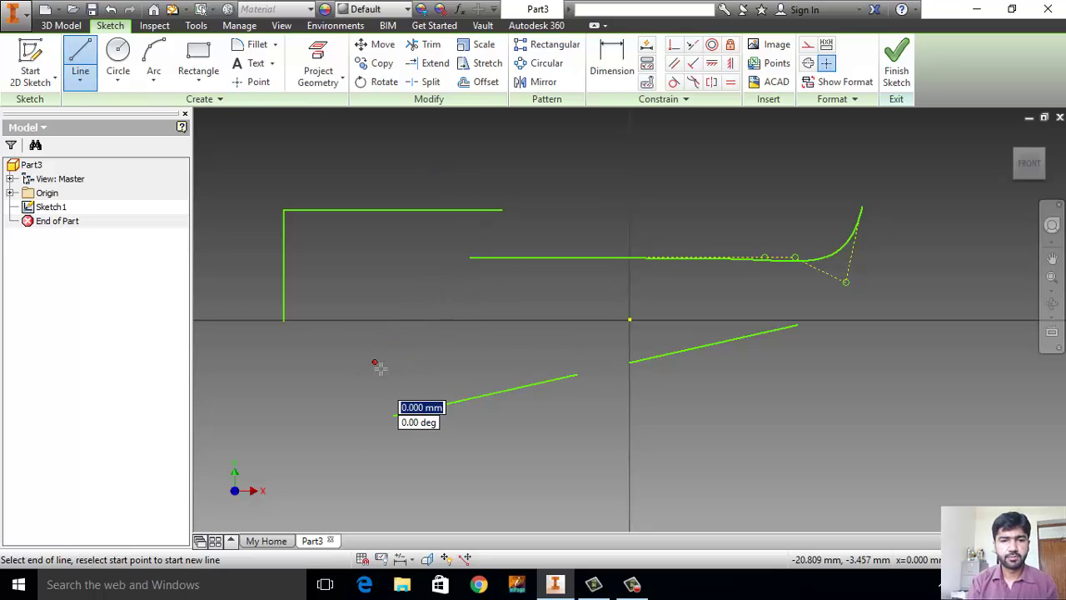
pyautogui.click(501, 344)
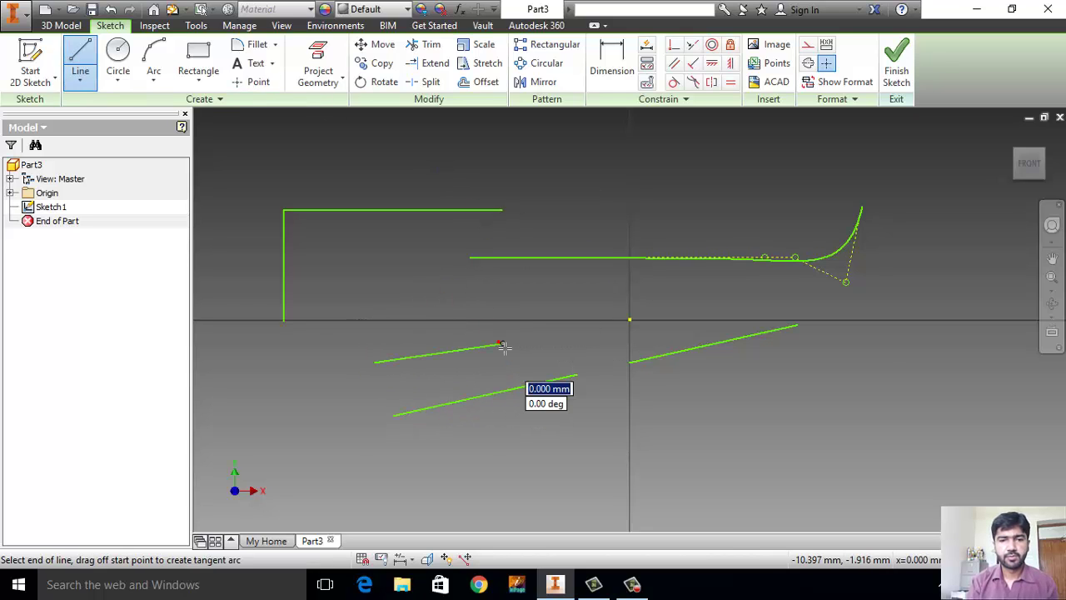
pyautogui.doubleClick(500, 345)
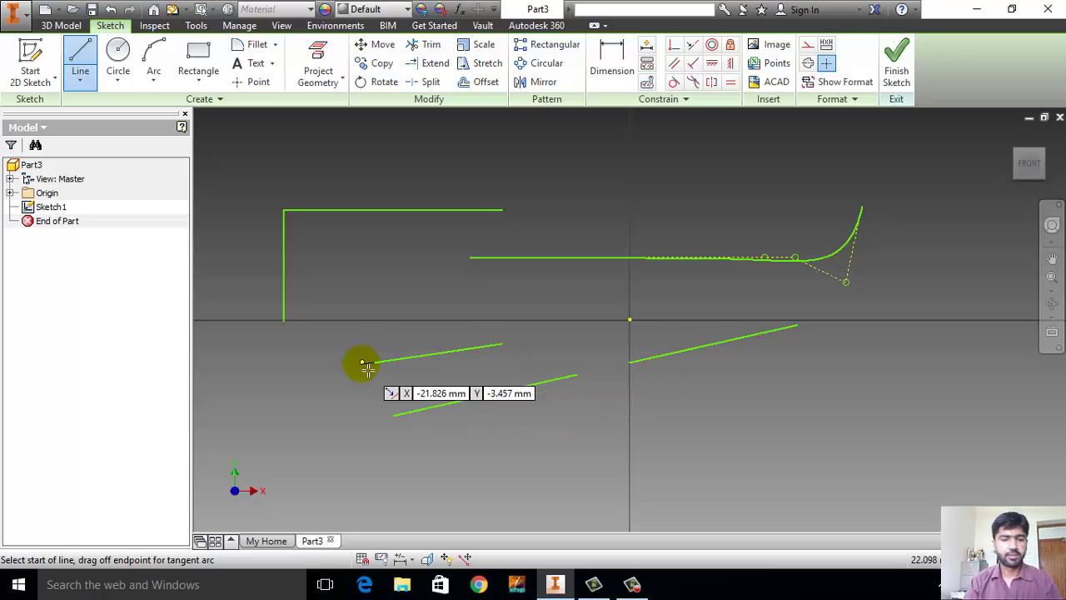
pyautogui.press('Escape')
pyautogui.moveTo(403, 361)
pyautogui.mouseDown()
pyautogui.moveTo(810, 242)
pyautogui.moveTo(370, 349)
pyautogui.moveTo(655, 191)
pyautogui.moveTo(707, 183)
pyautogui.moveTo(697, 187)
pyautogui.mouseUp()
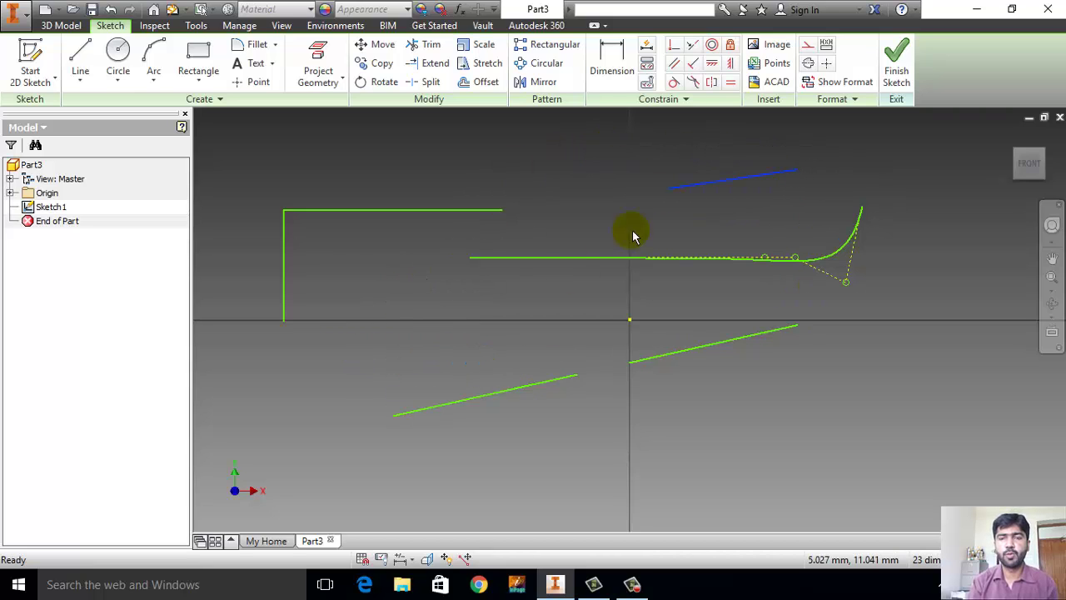
# - Apply a Fix constraint to the short line above the spline
pyautogui.click(553, 217)
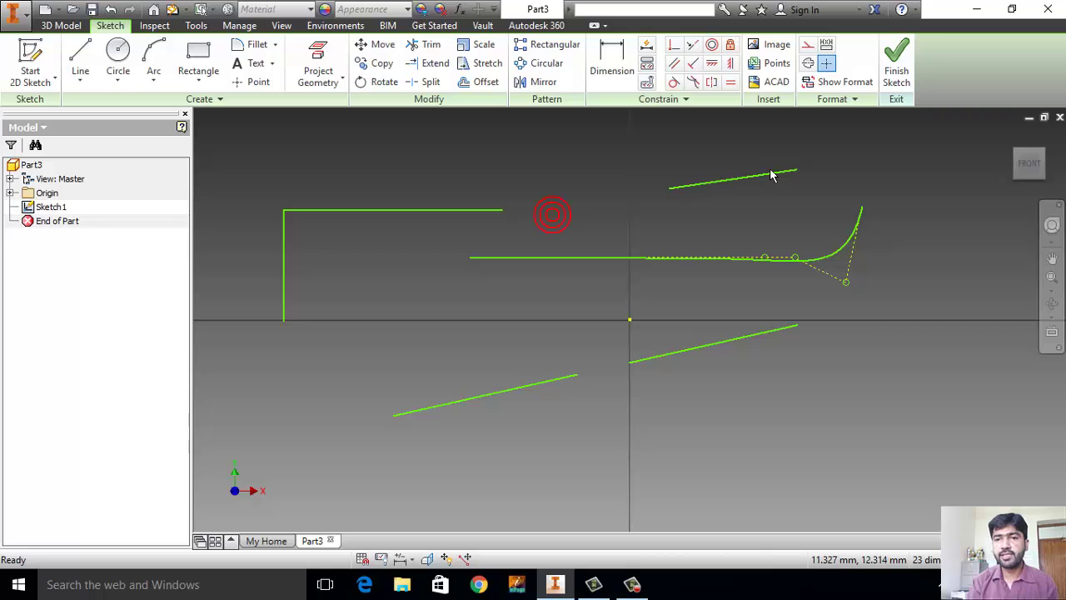
pyautogui.click(732, 48)
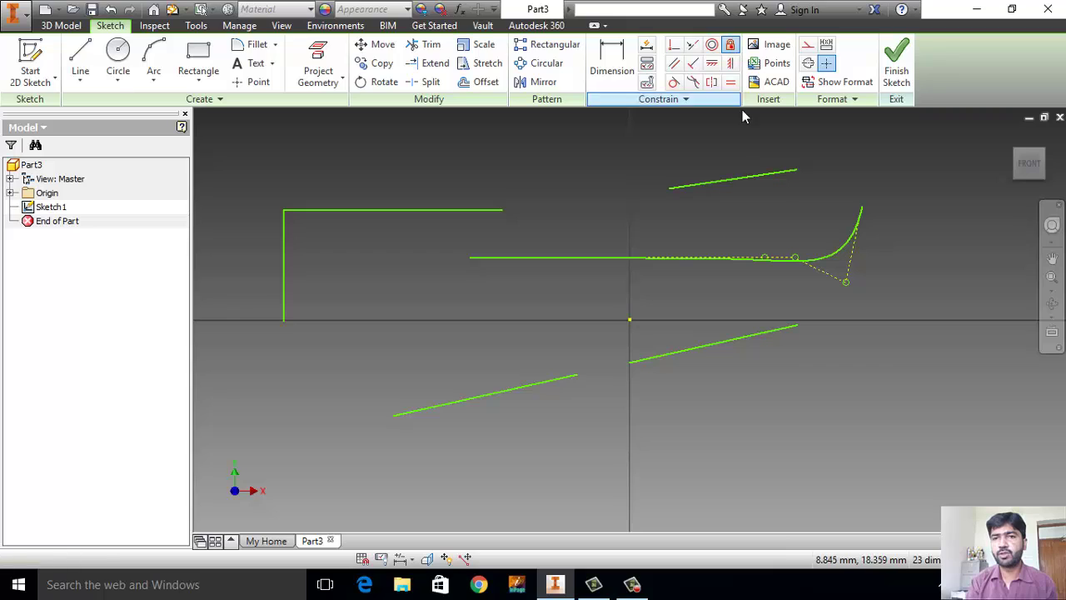
pyautogui.click(748, 180)
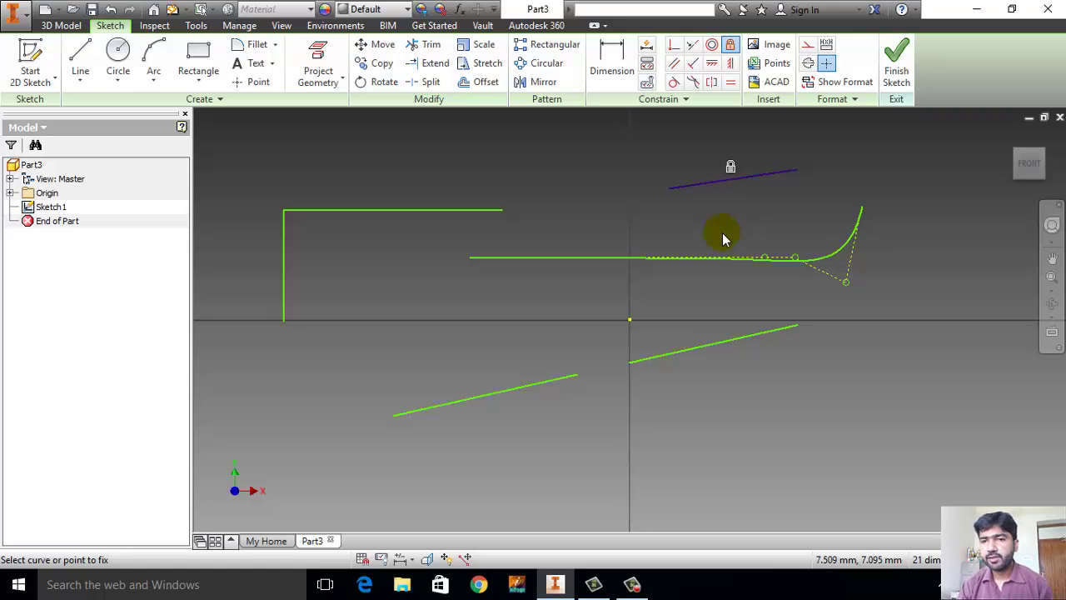
pyautogui.click(721, 181)
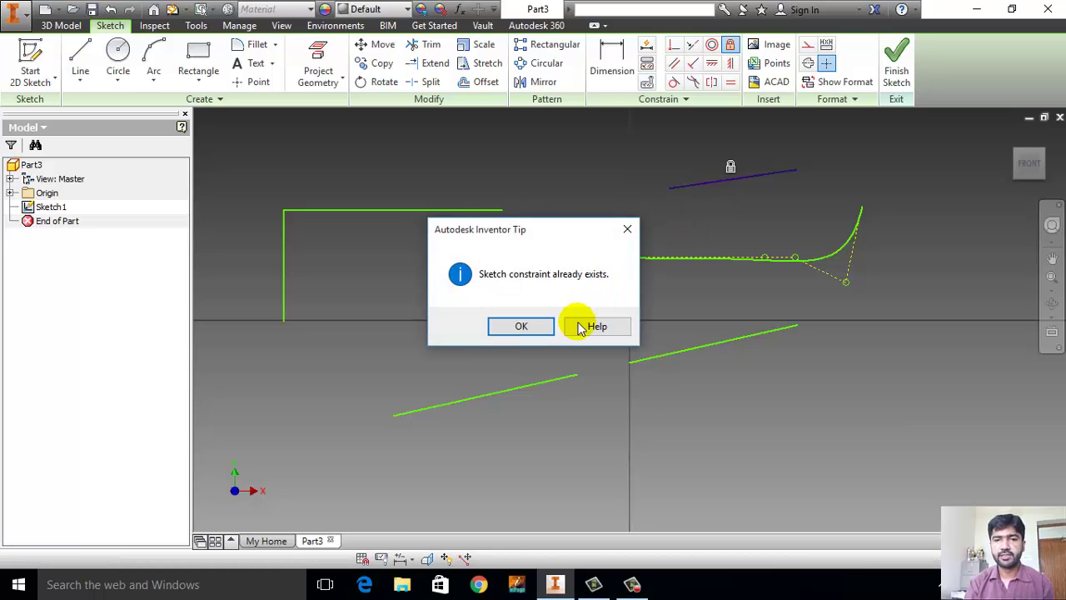
pyautogui.click(520, 326)
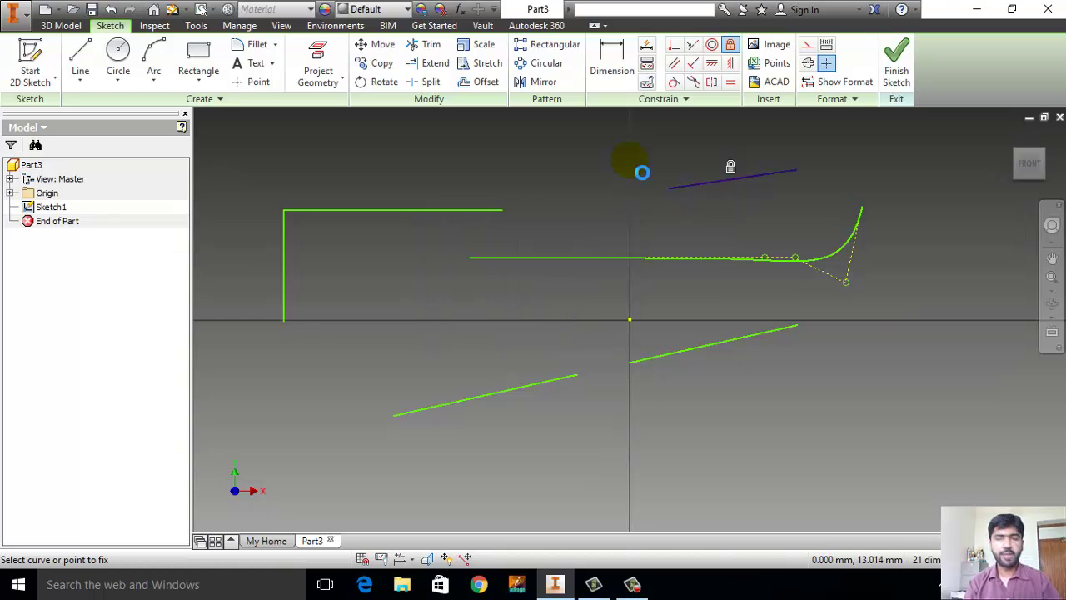
pyautogui.press('Escape')
# - Drag the fixed line farther right, then test that its endpoint stays locked when pulled down
pyautogui.moveTo(738, 177)
pyautogui.mouseDown()
pyautogui.moveTo(608, 218)
pyautogui.moveTo(709, 208)
pyautogui.moveTo(543, 223)
pyautogui.moveTo(982, 159)
pyautogui.moveTo(466, 278)
pyautogui.moveTo(762, 197)
pyautogui.moveTo(899, 190)
pyautogui.moveTo(909, 200)
pyautogui.moveTo(899, 191)
pyautogui.mouseUp()
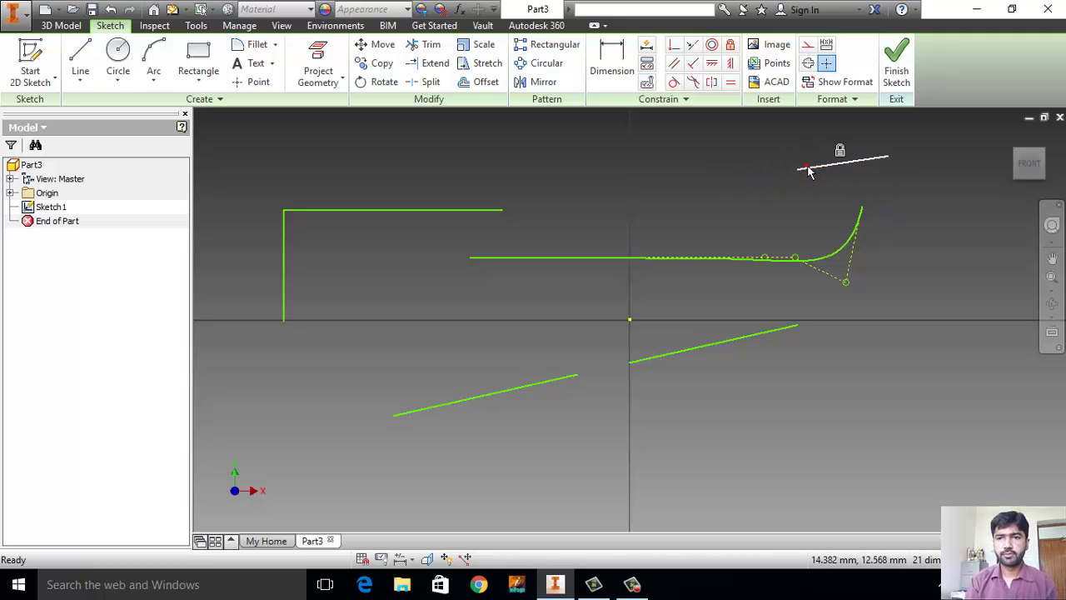
pyautogui.moveTo(807, 169); pyautogui.dragTo(793, 138)
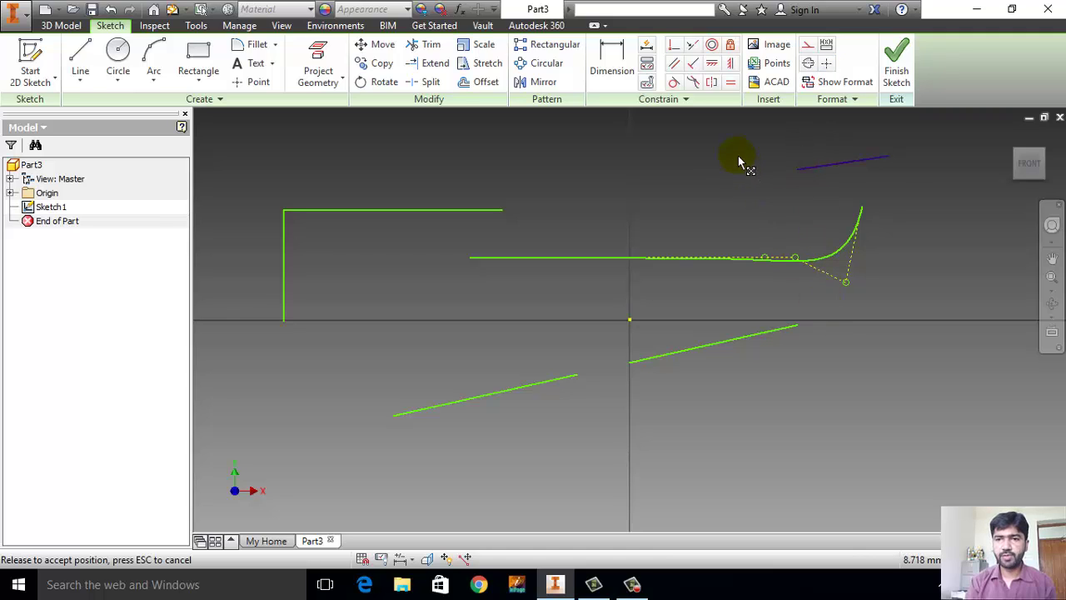
pyautogui.moveTo(738, 161); pyautogui.dragTo(779, 336)
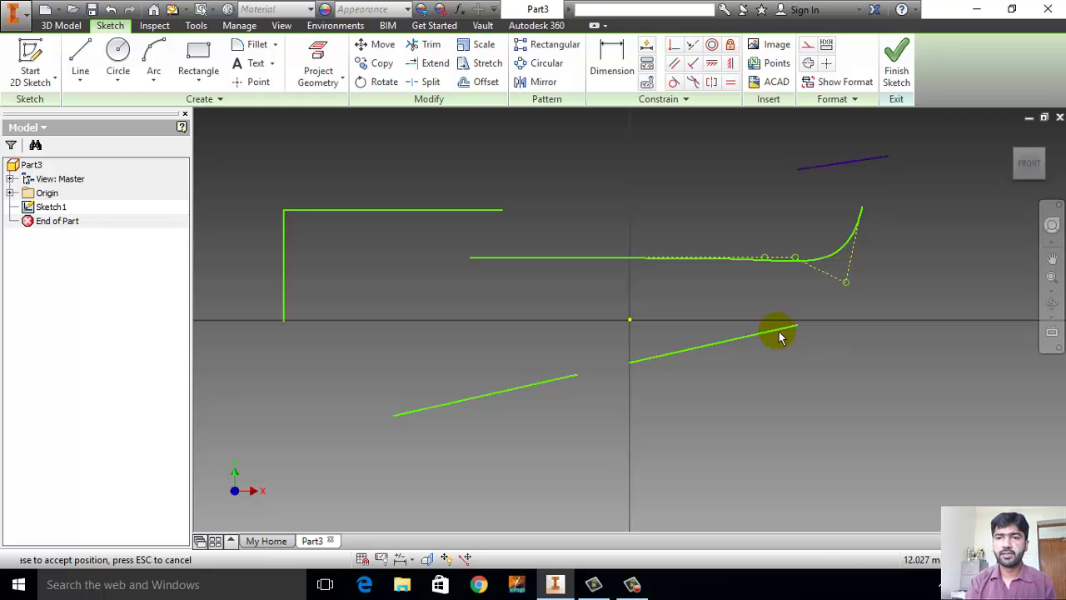
pyautogui.moveTo(779, 332); pyautogui.dragTo(779, 331)
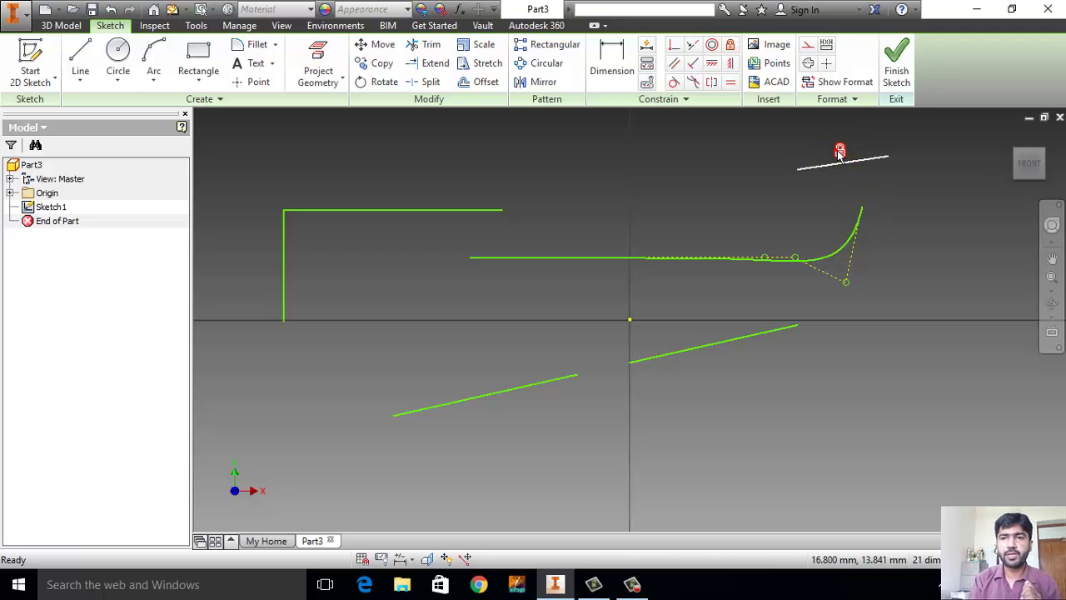
# - Delete the lower-right sloped line
pyautogui.rightClick(840, 154)
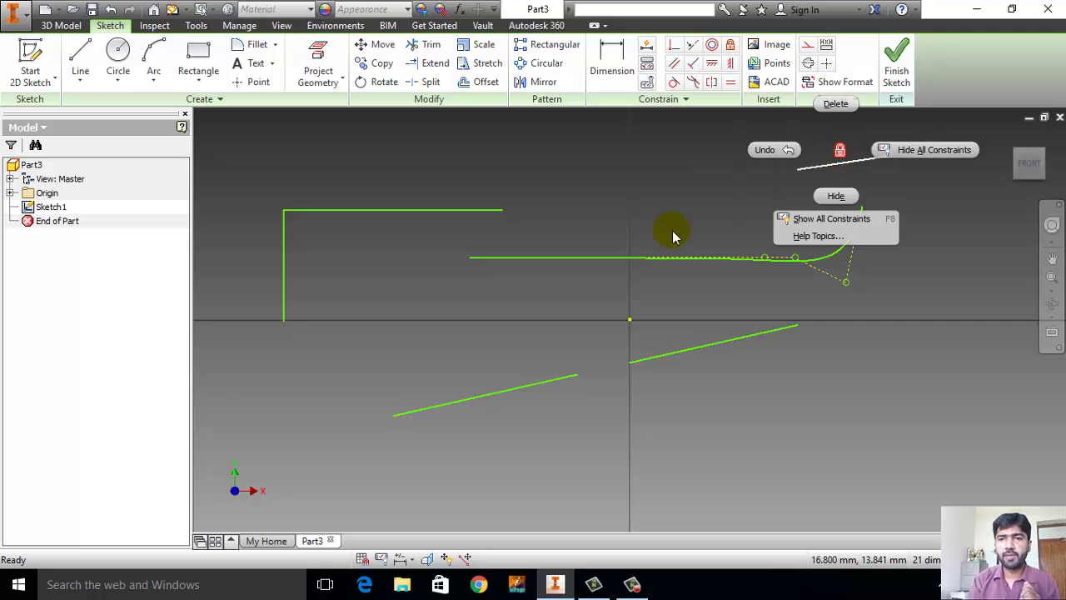
pyautogui.click(643, 244)
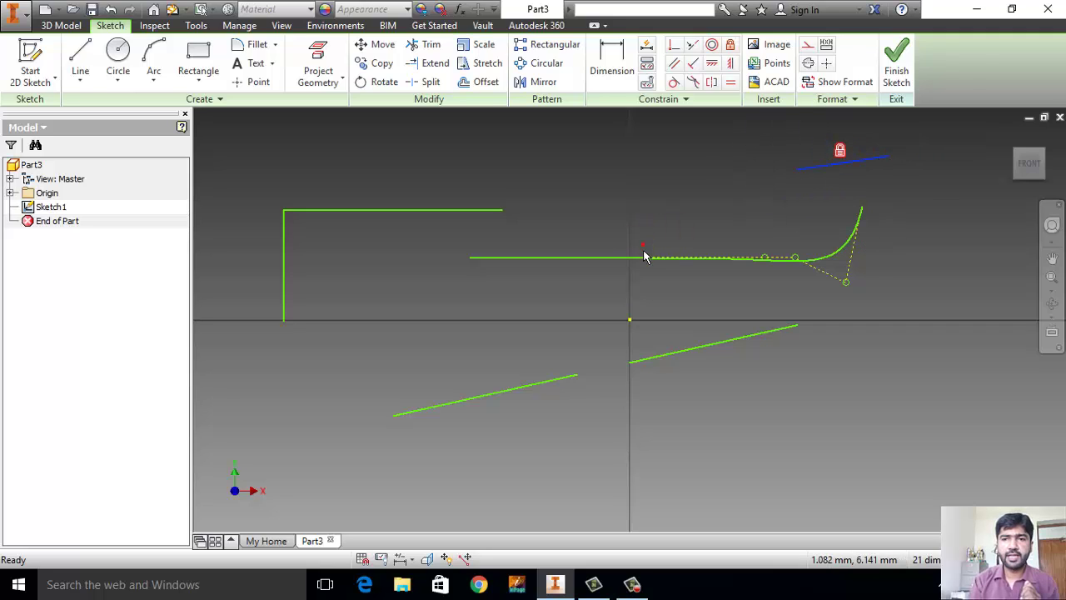
pyautogui.click(683, 345)
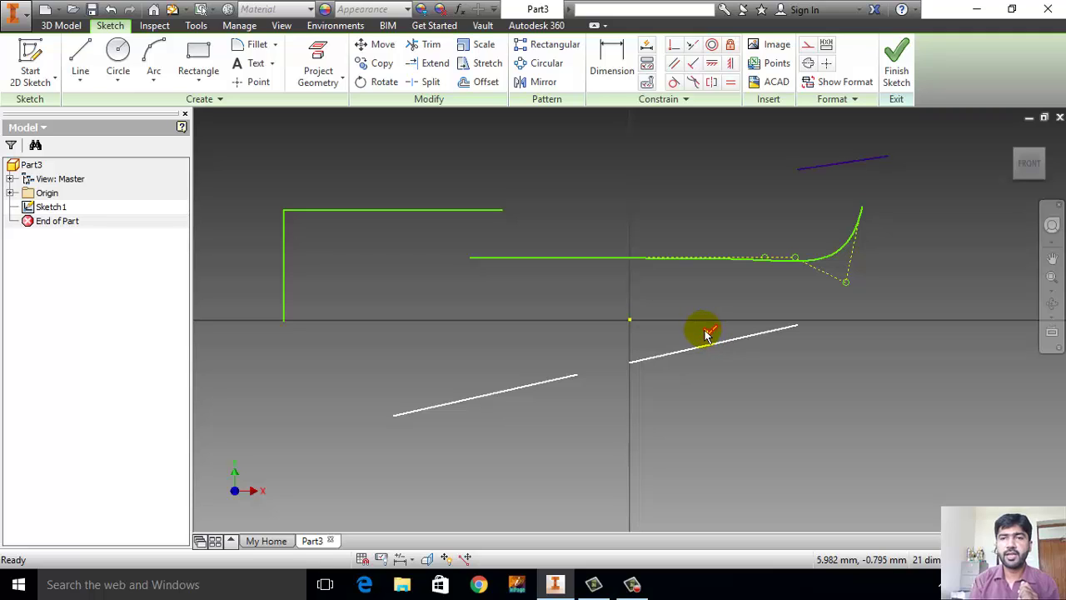
pyautogui.rightClick(704, 206)
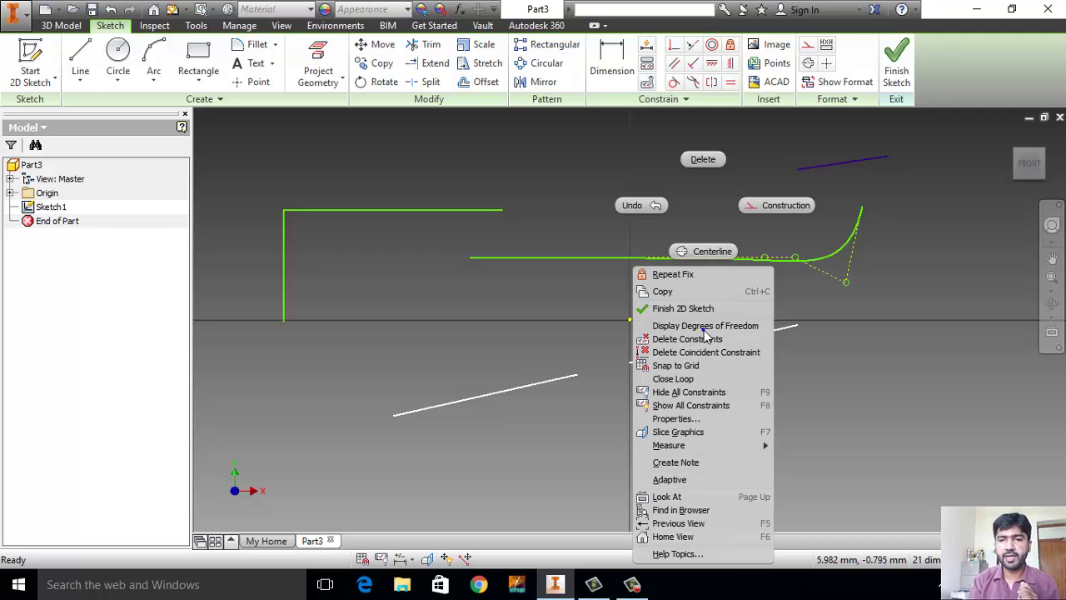
pyautogui.click(704, 160)
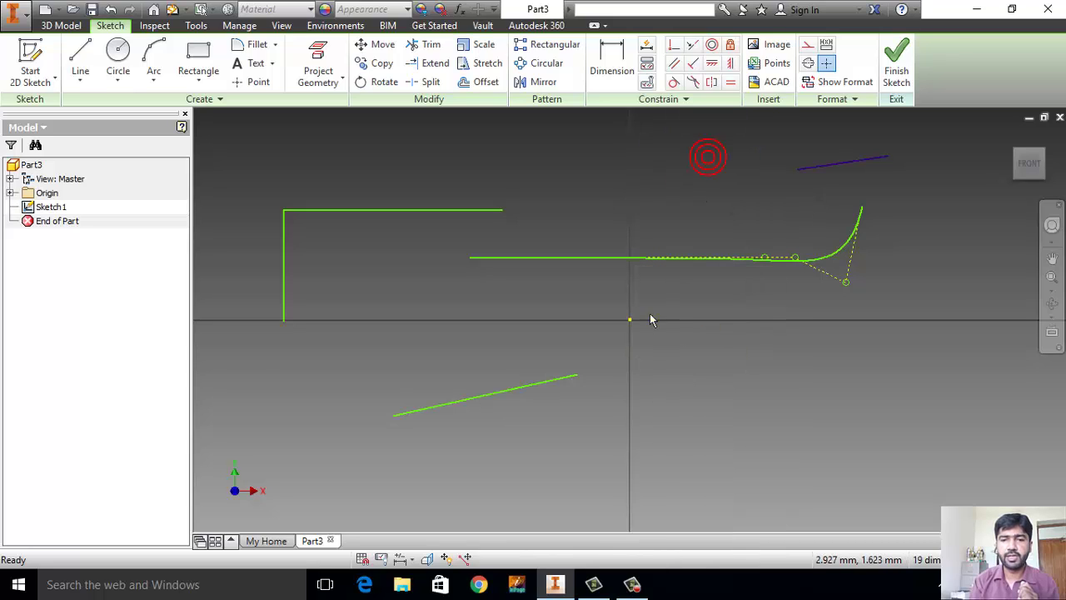
# - Delete the Fix constraint from the short top-right line, freeing it
pyautogui.click(547, 382)
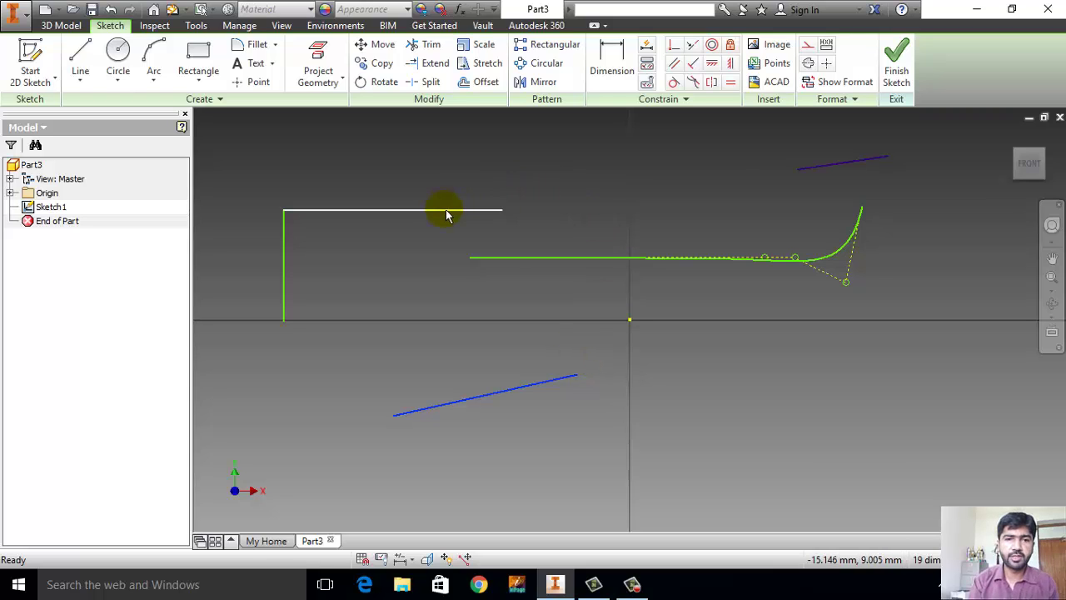
pyautogui.rightClick(839, 154)
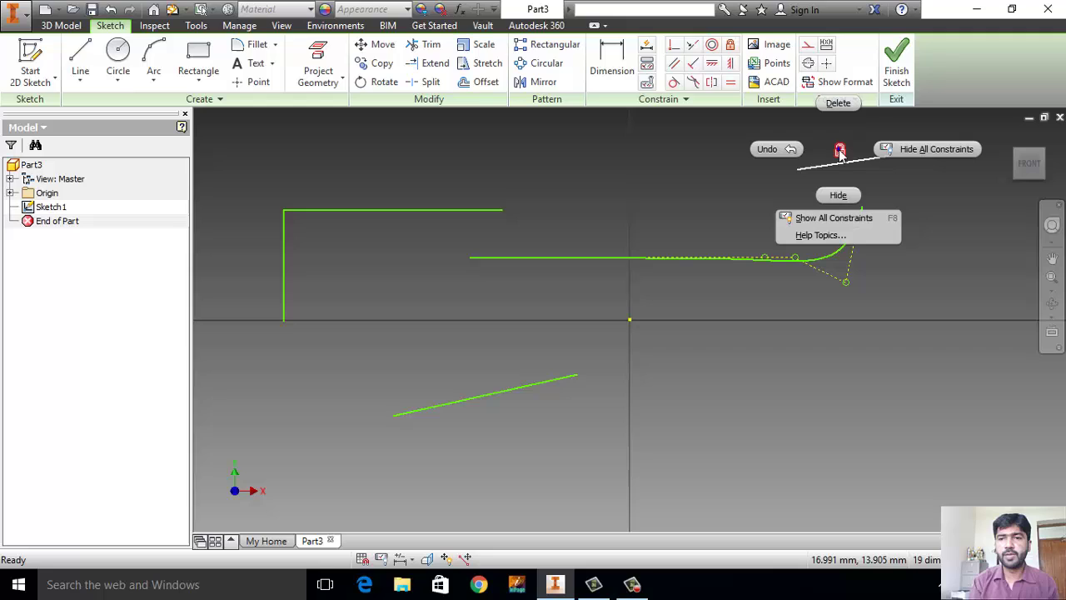
pyautogui.click(836, 104)
pyautogui.click(865, 200)
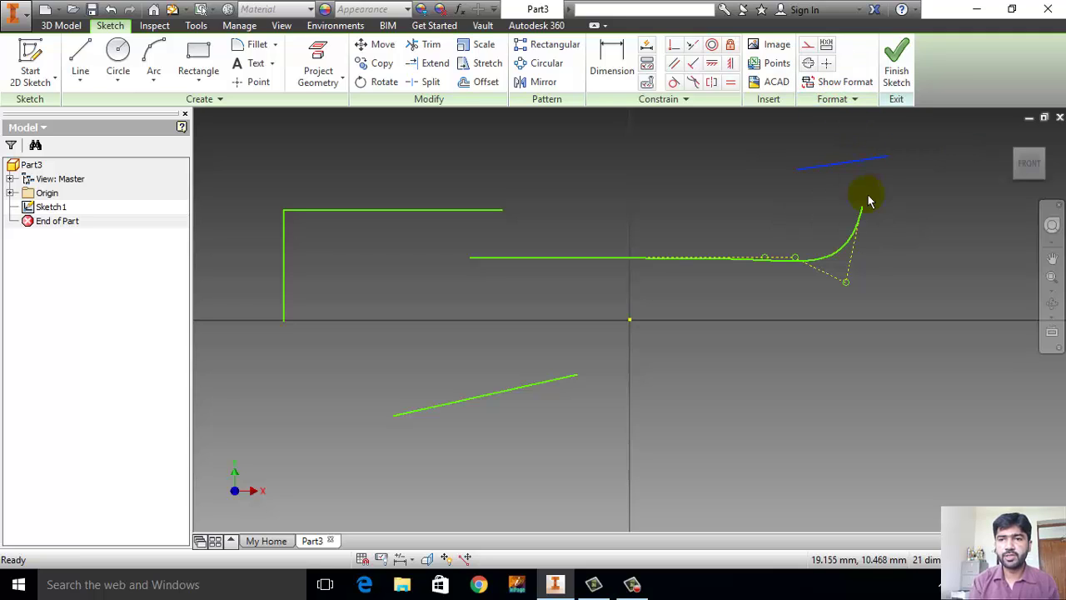
pyautogui.click(862, 165)
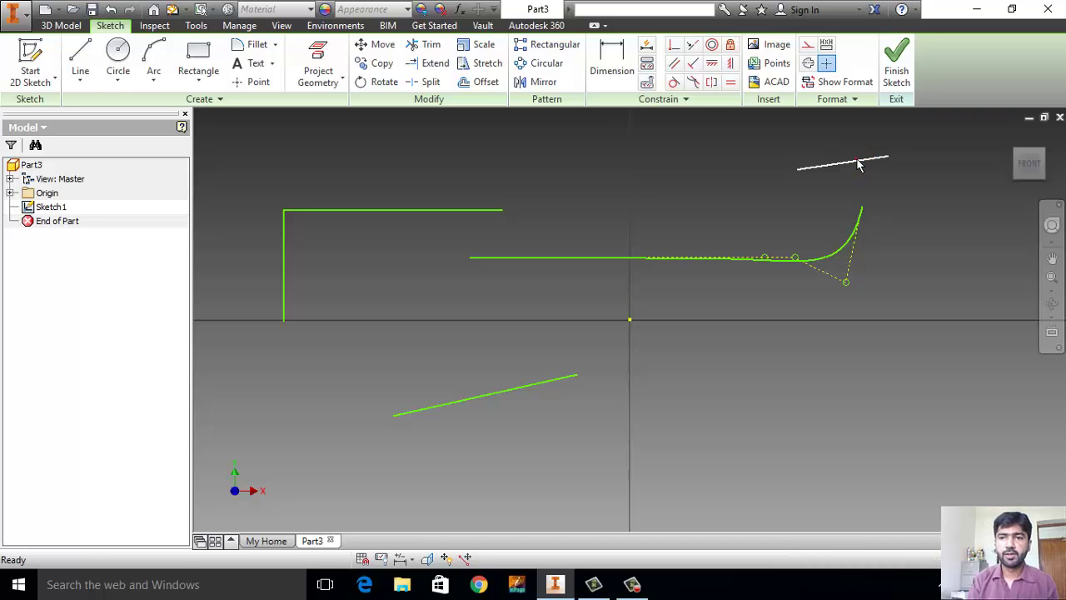
# - Drag the freed short line down below the axis on the lower right
pyautogui.moveTo(859, 165)
pyautogui.mouseDown()
pyautogui.moveTo(783, 452)
pyautogui.moveTo(817, 358)
pyautogui.mouseUp()
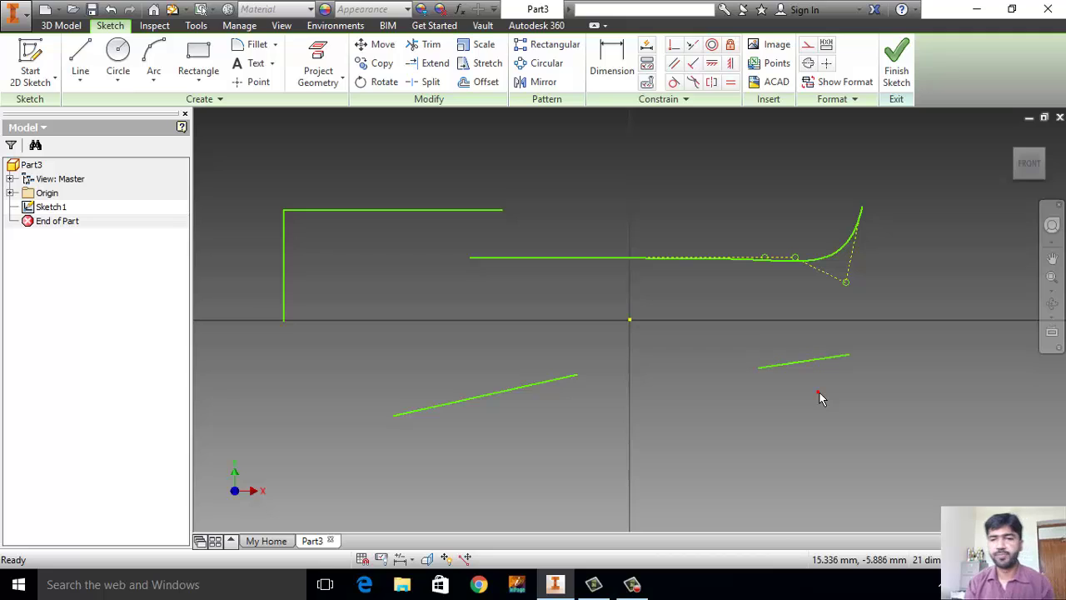
pyautogui.click(588, 411)
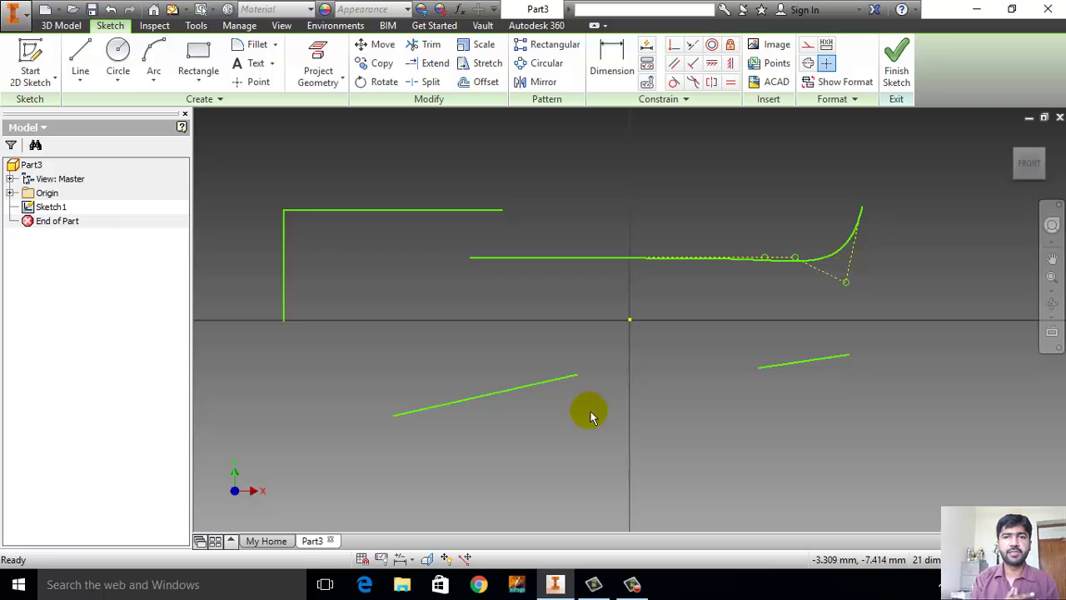
pyautogui.click(631, 584)
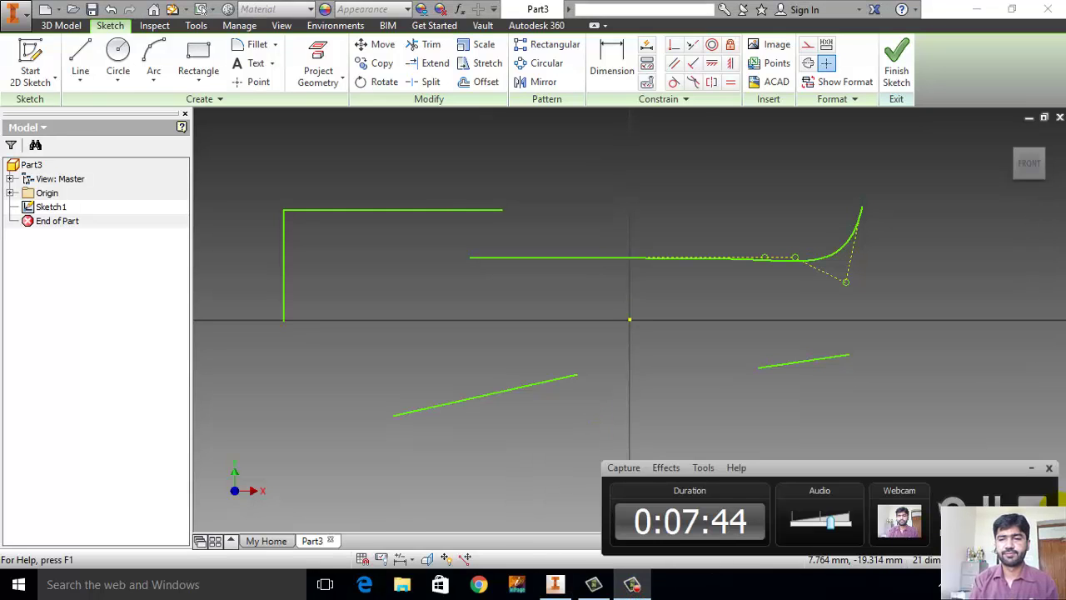